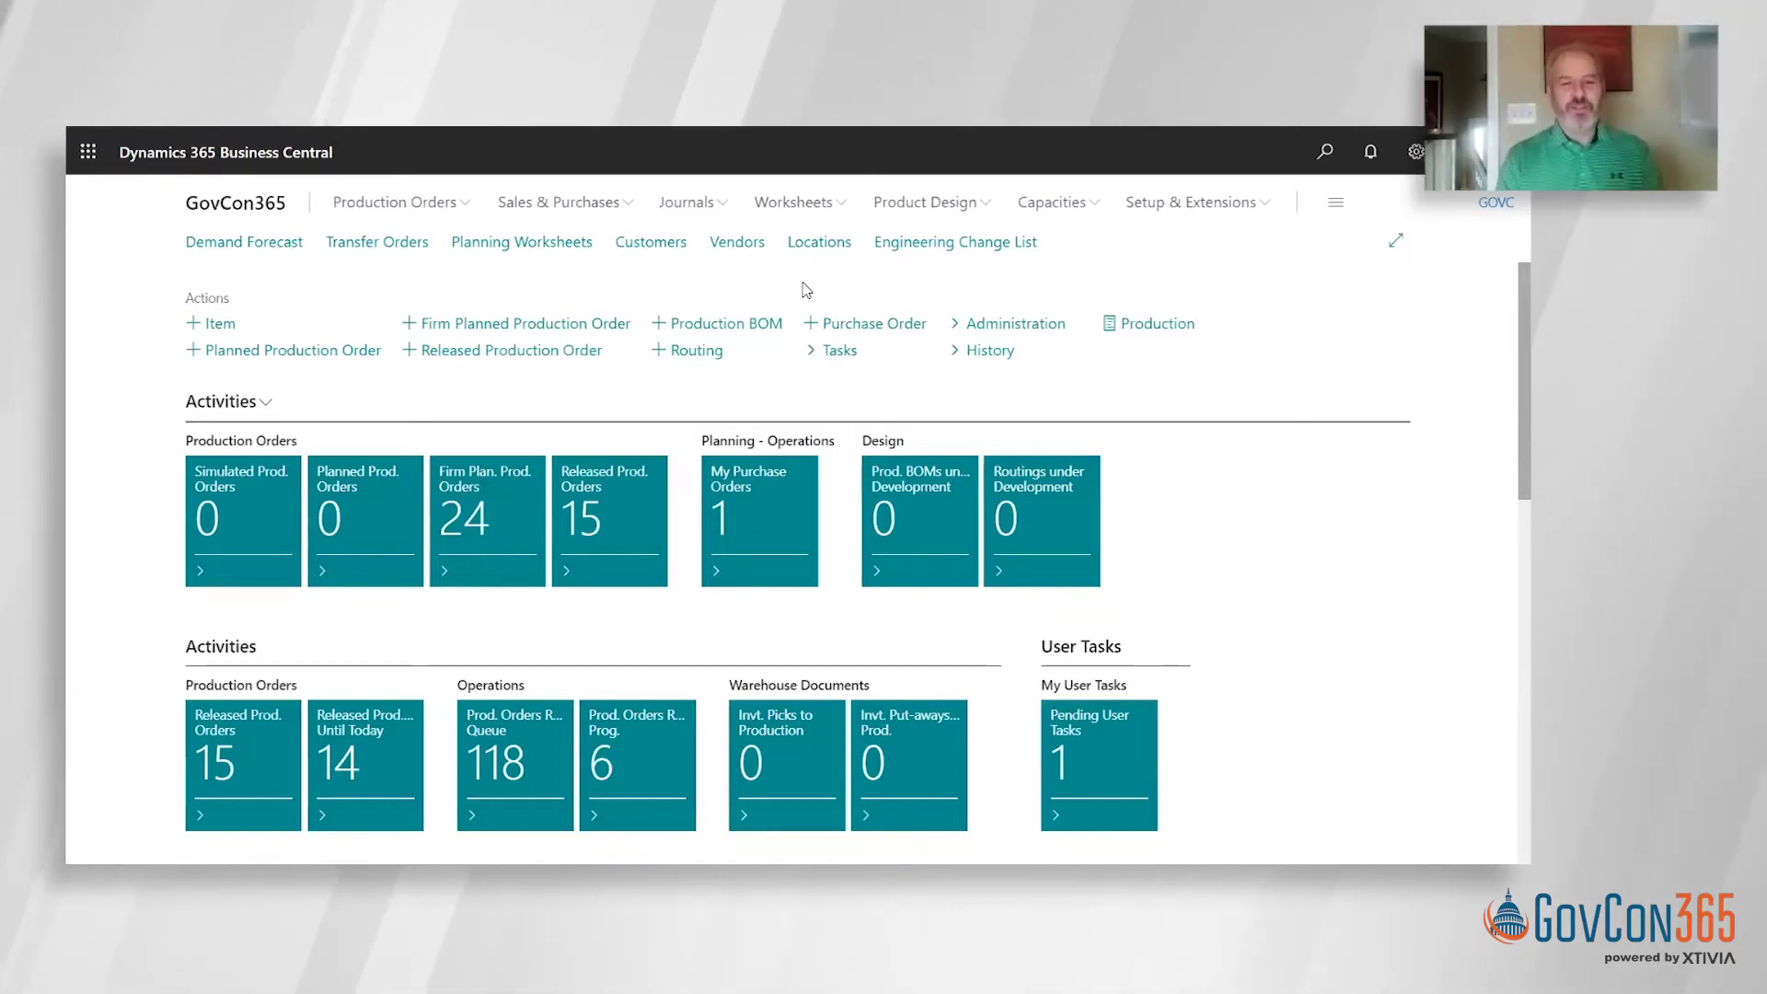
Open the item list from the product design area and clear the Replenishment System filter
left_click(932, 205)
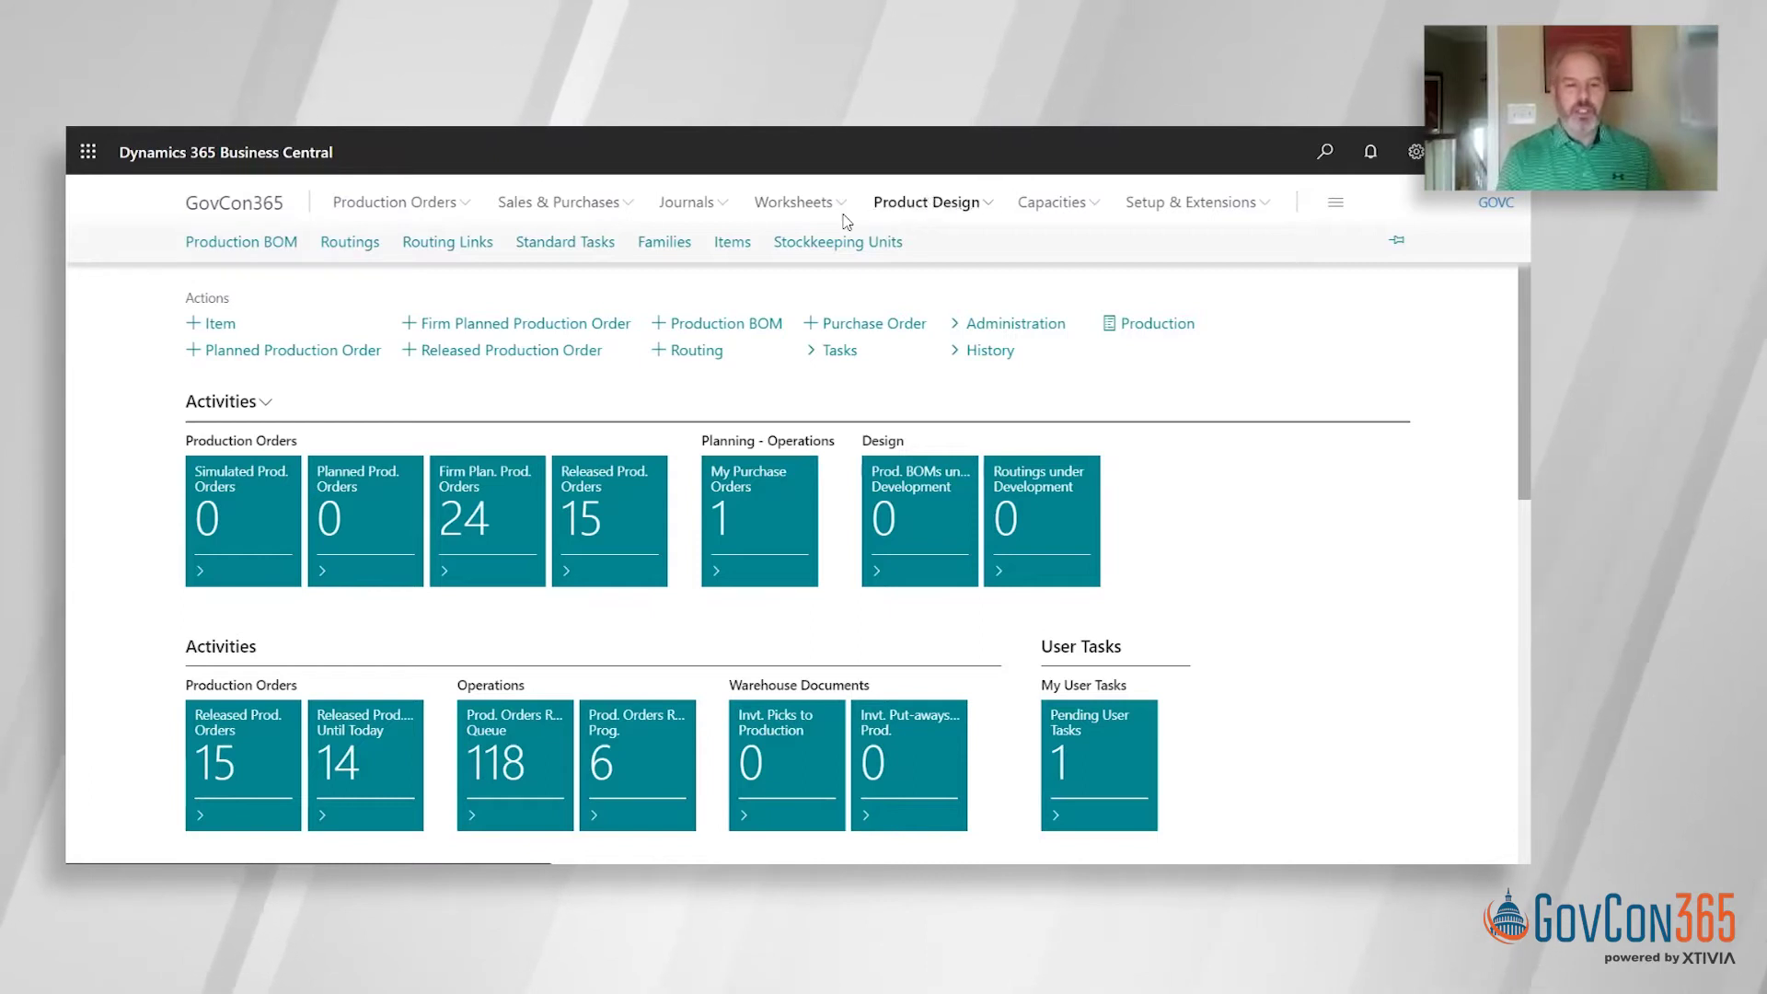
left_click(728, 243)
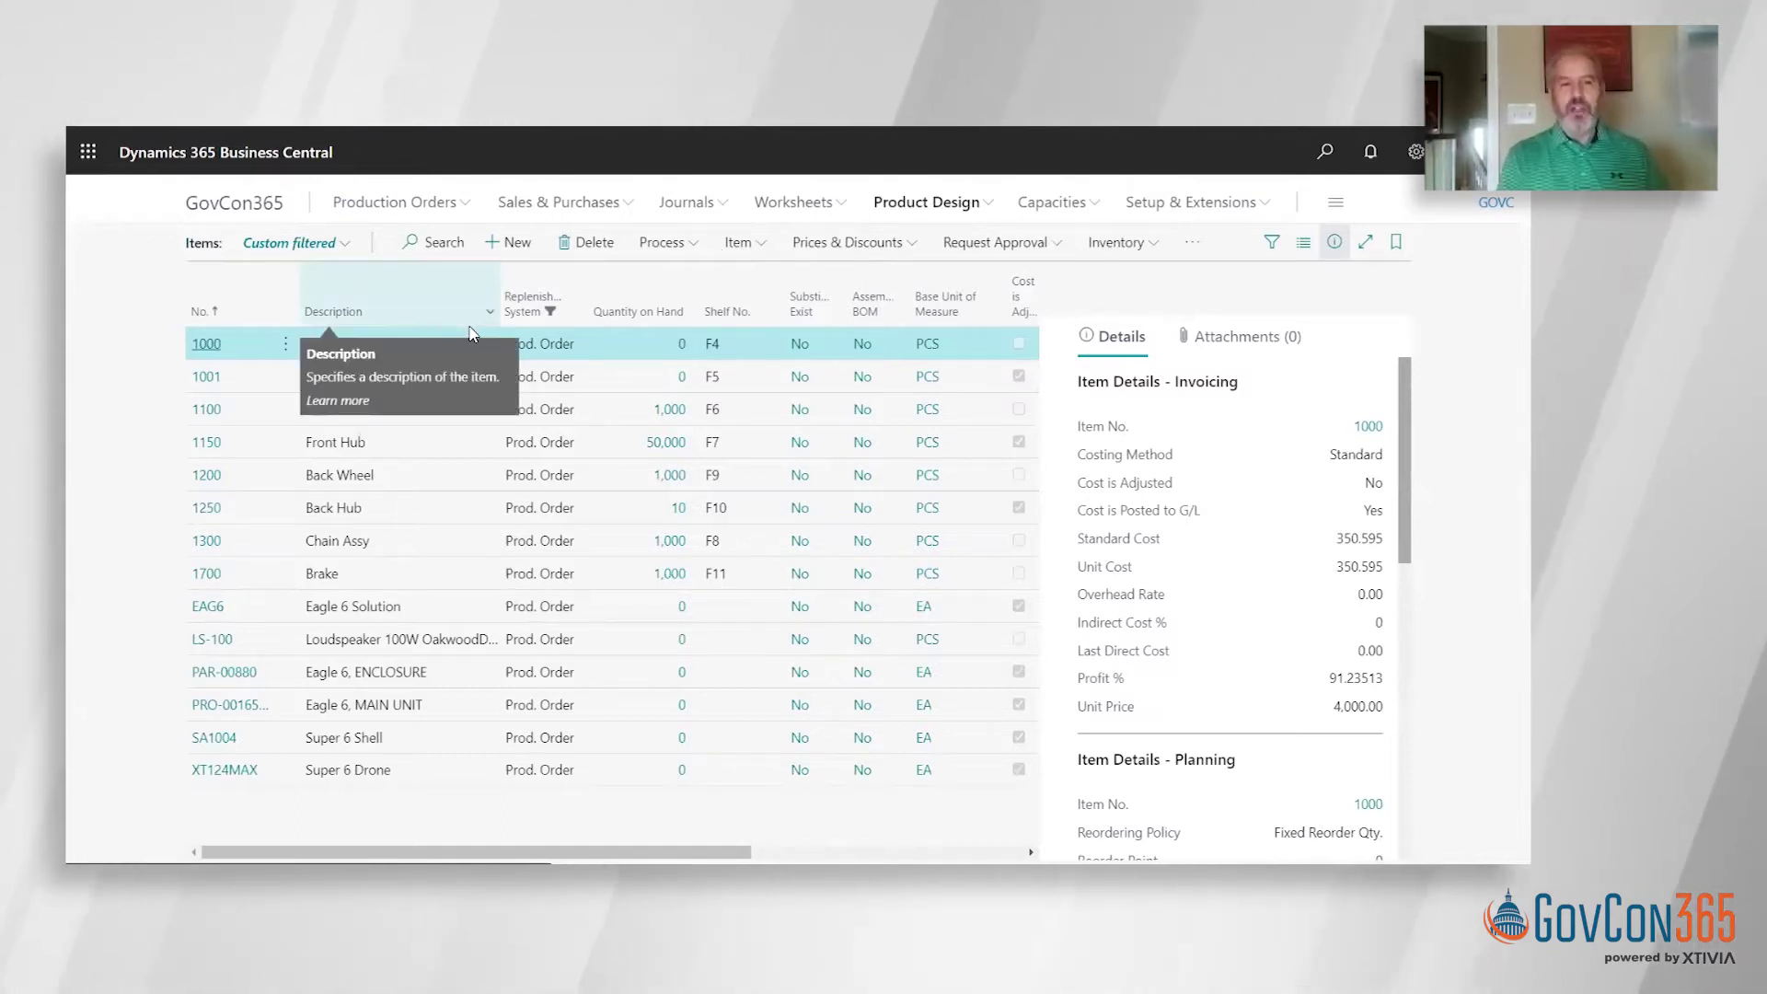
left_click(577, 310)
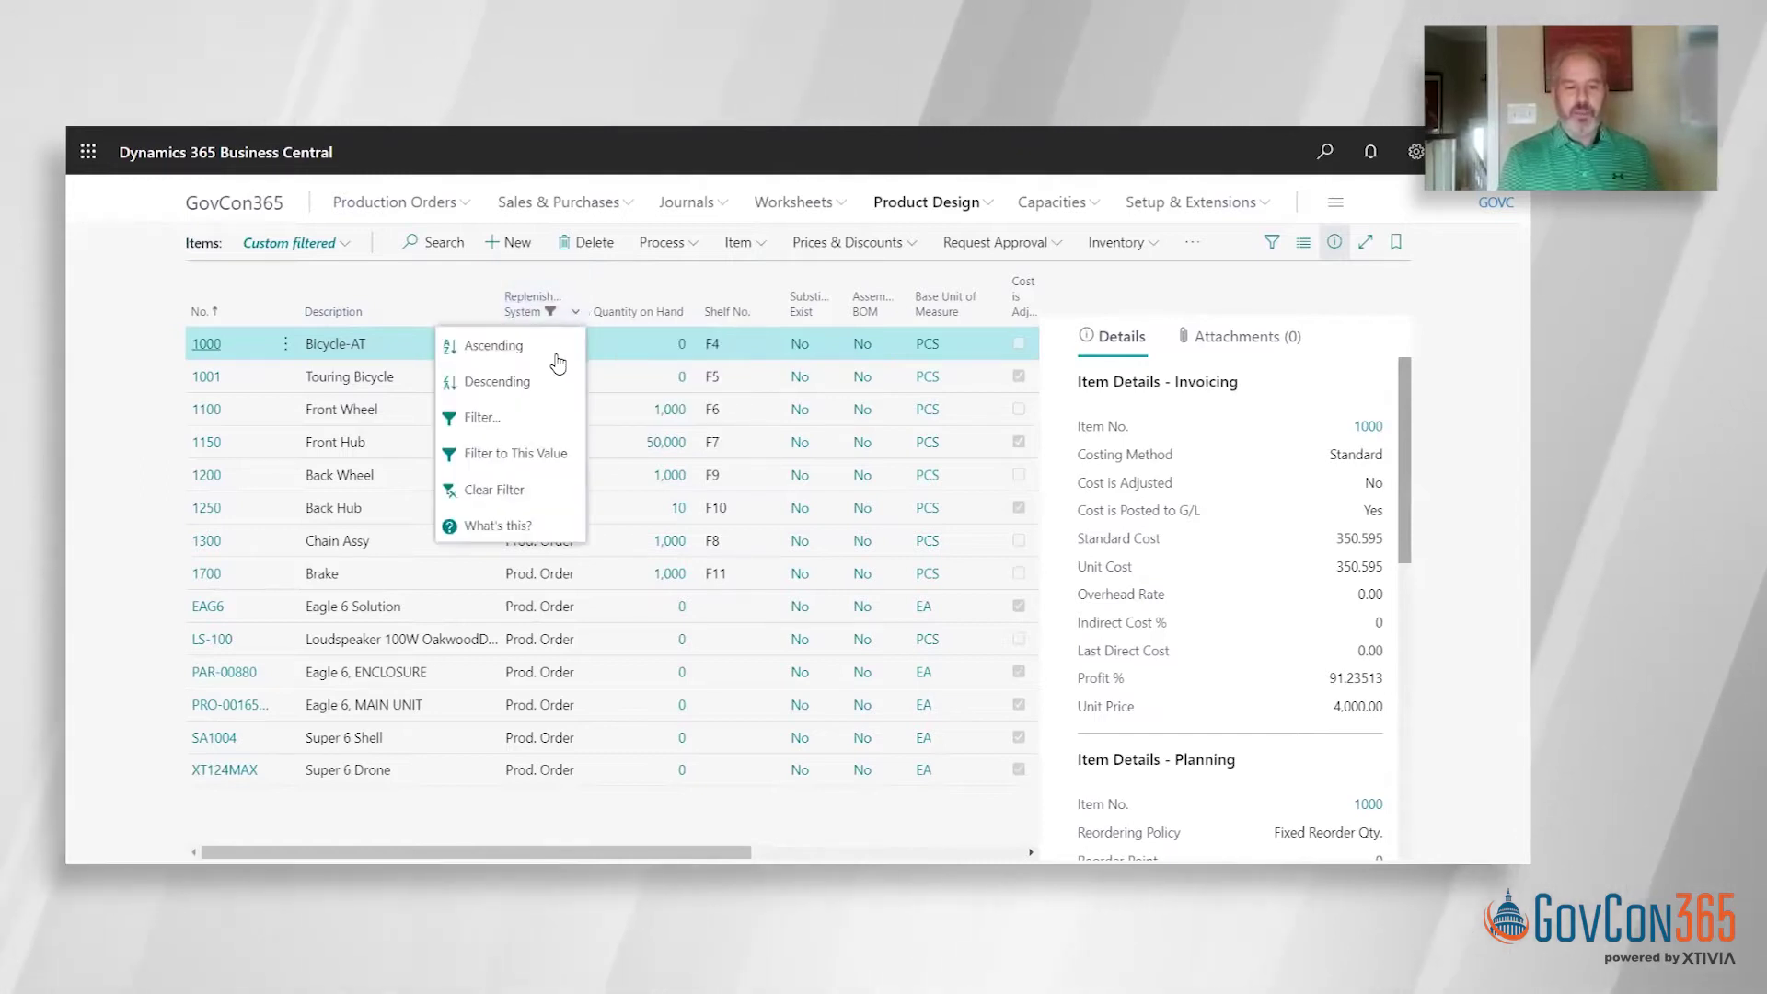
left_click(510, 506)
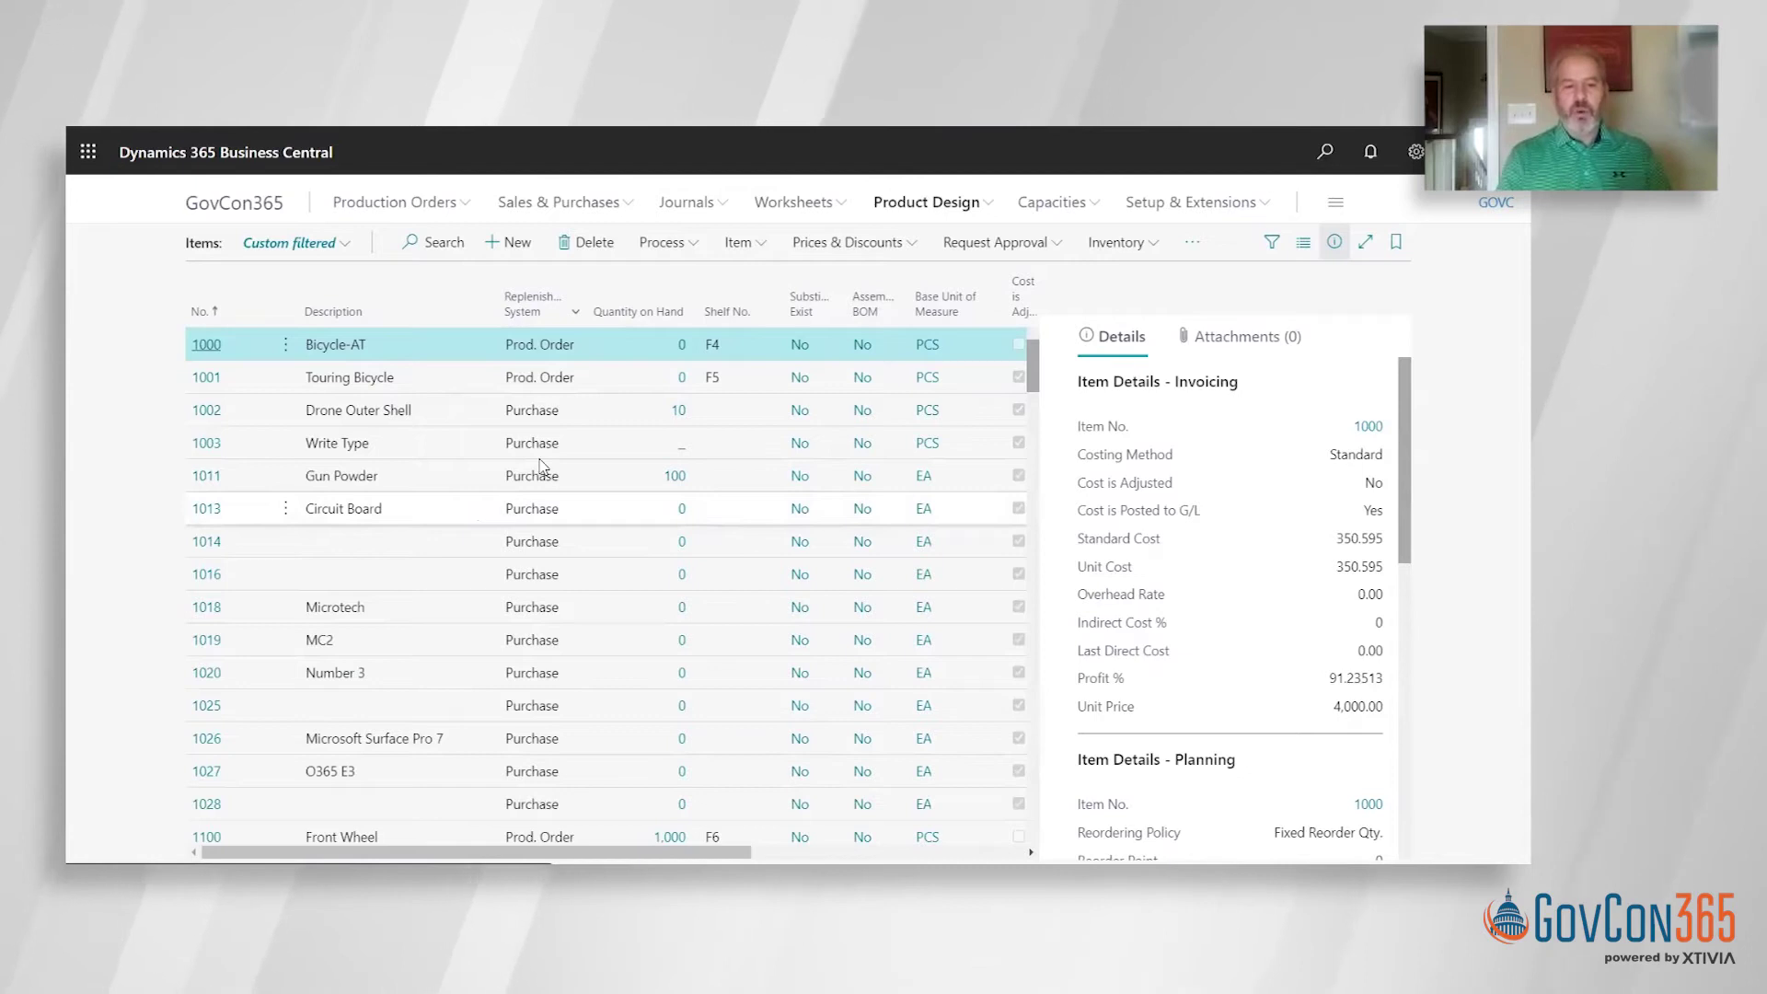
Filter the item list to items whose Replenishment System is Prod. Order
mouse_move(575, 321)
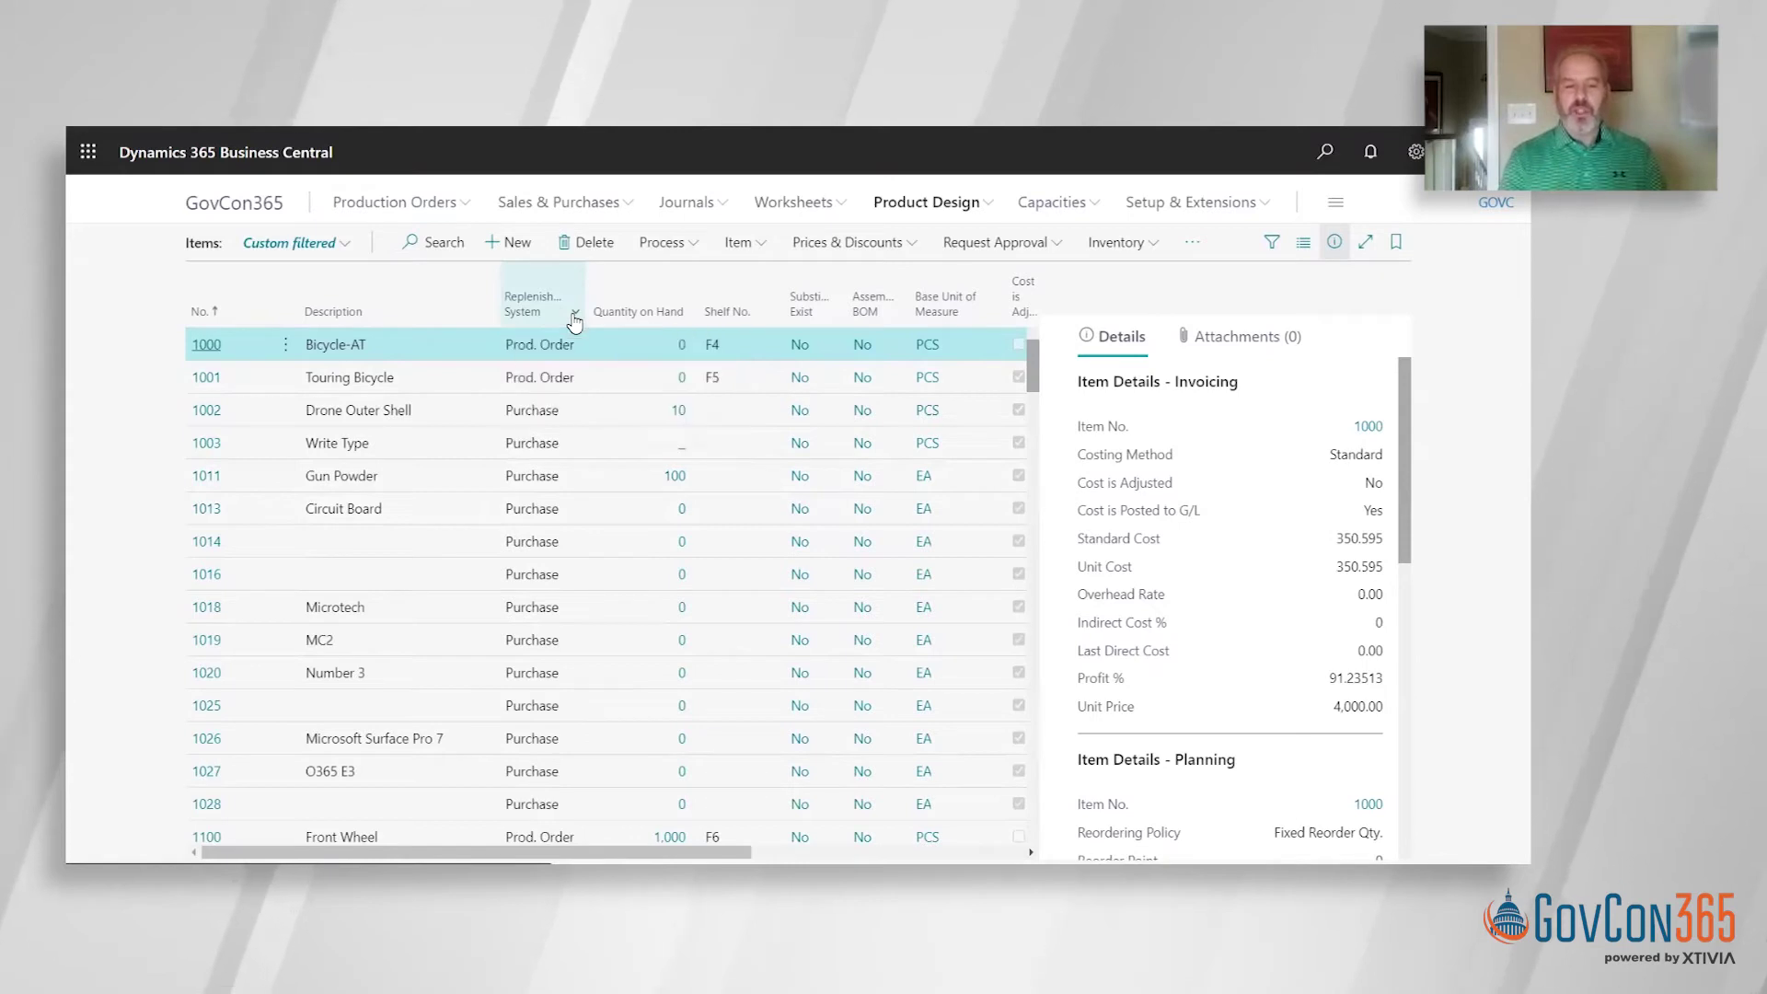
left_click(574, 319)
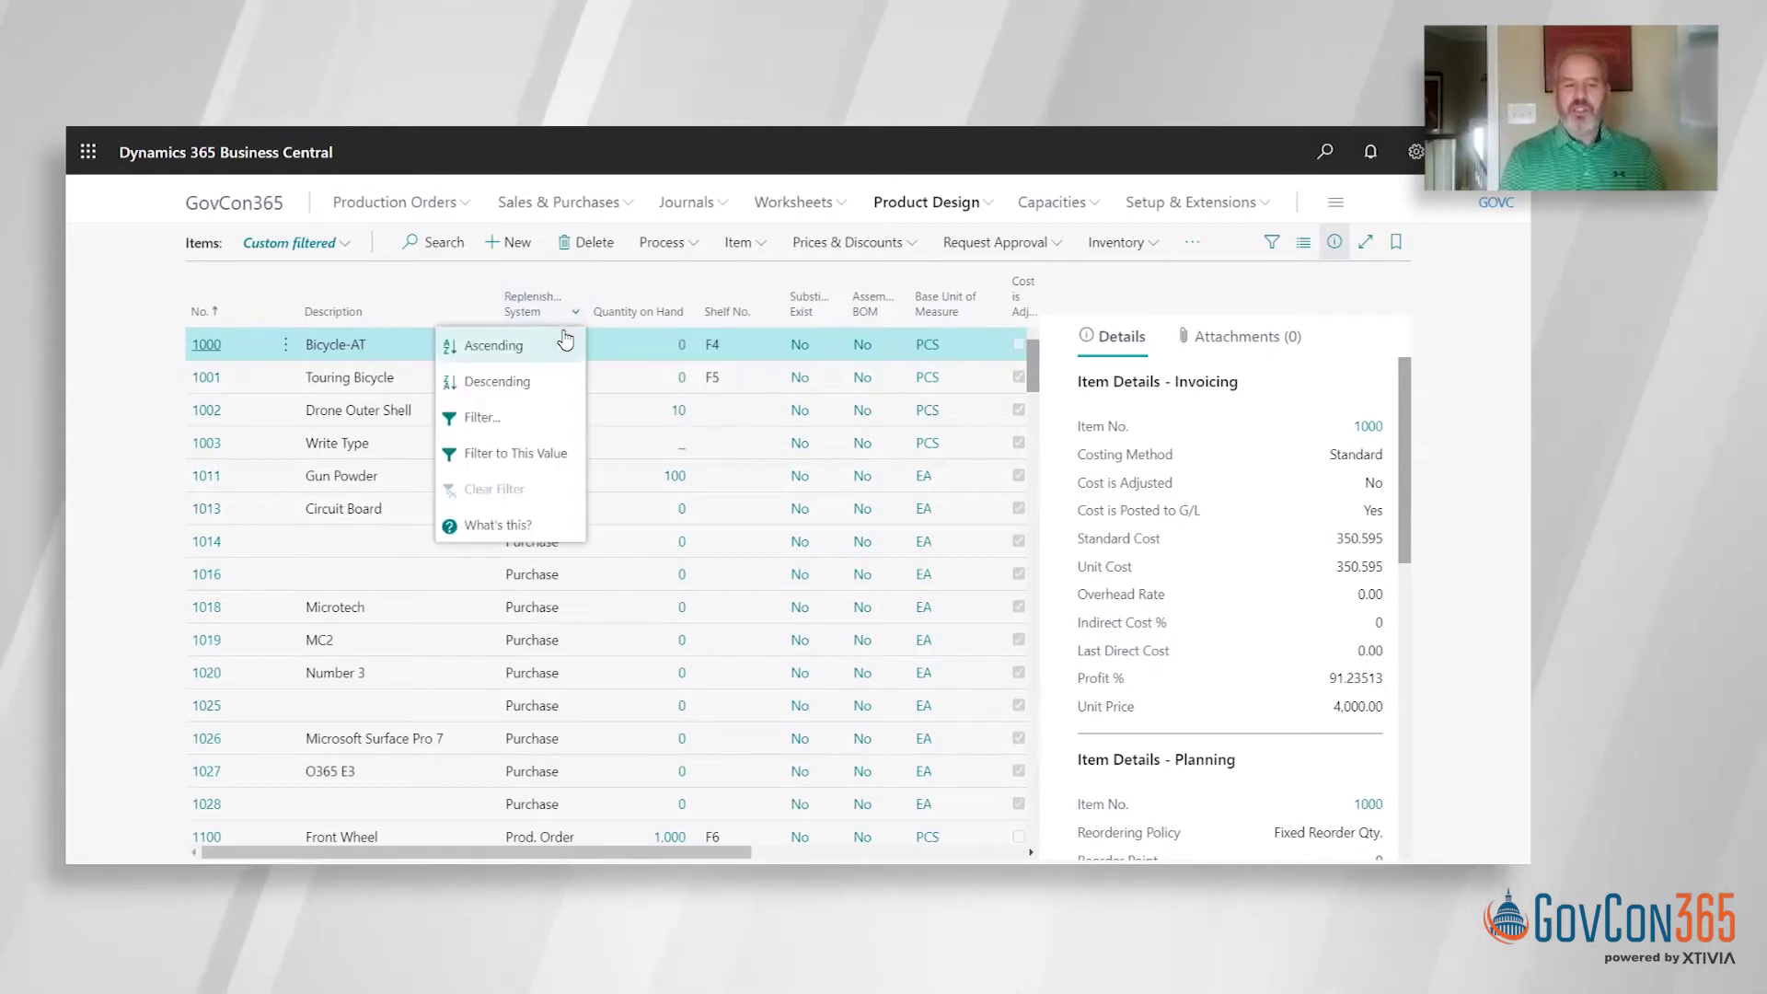
left_click(532, 454)
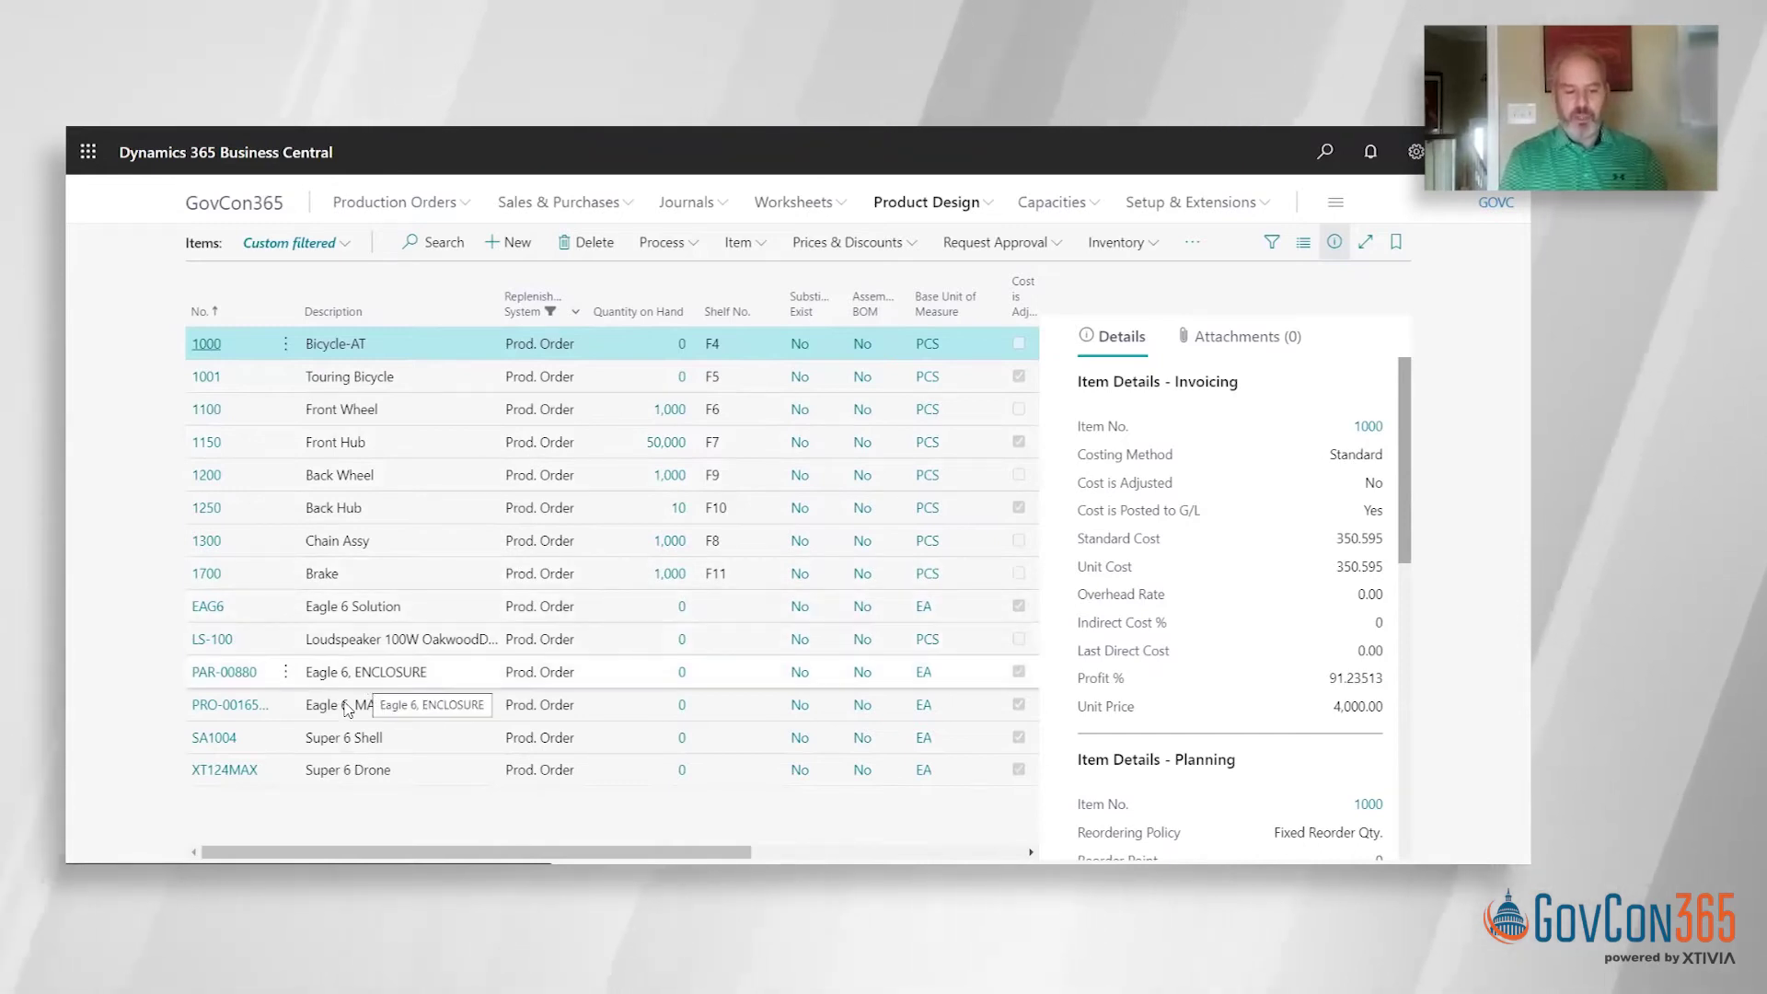
Open the item card for XT124MAX Super 6 Drone and expand its Replenishment section
left_click(221, 776)
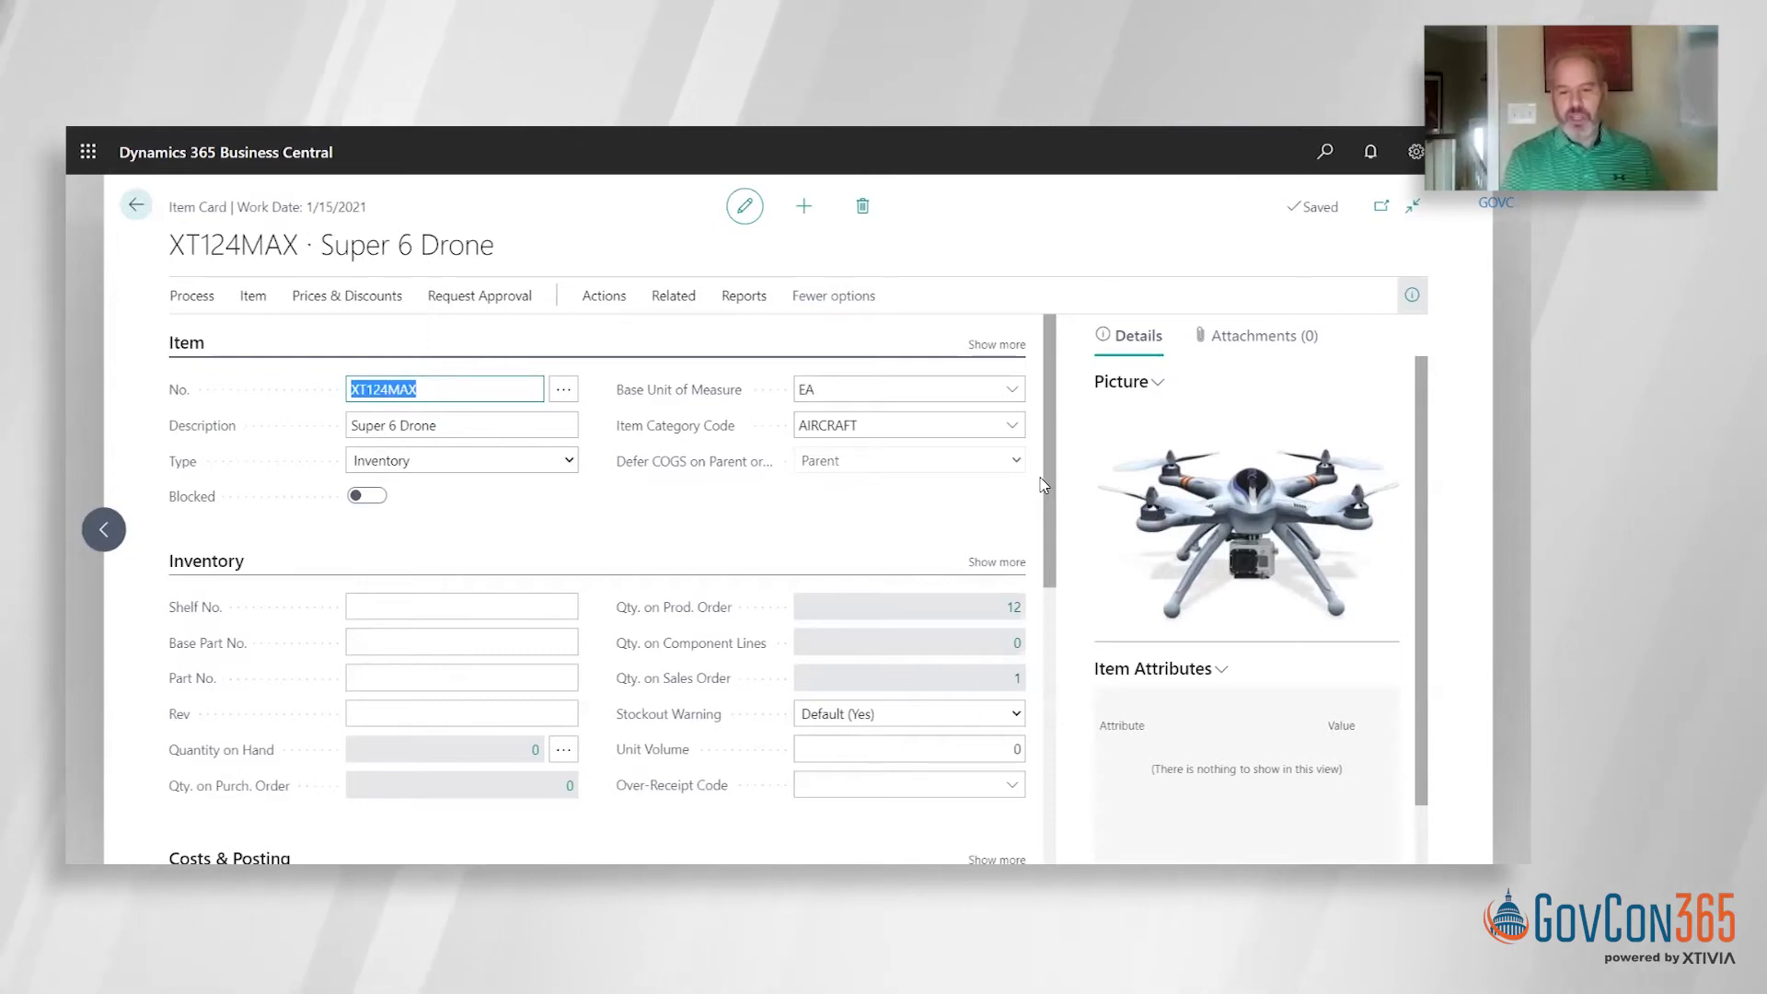
left_click_drag(1056, 470, 1056, 504)
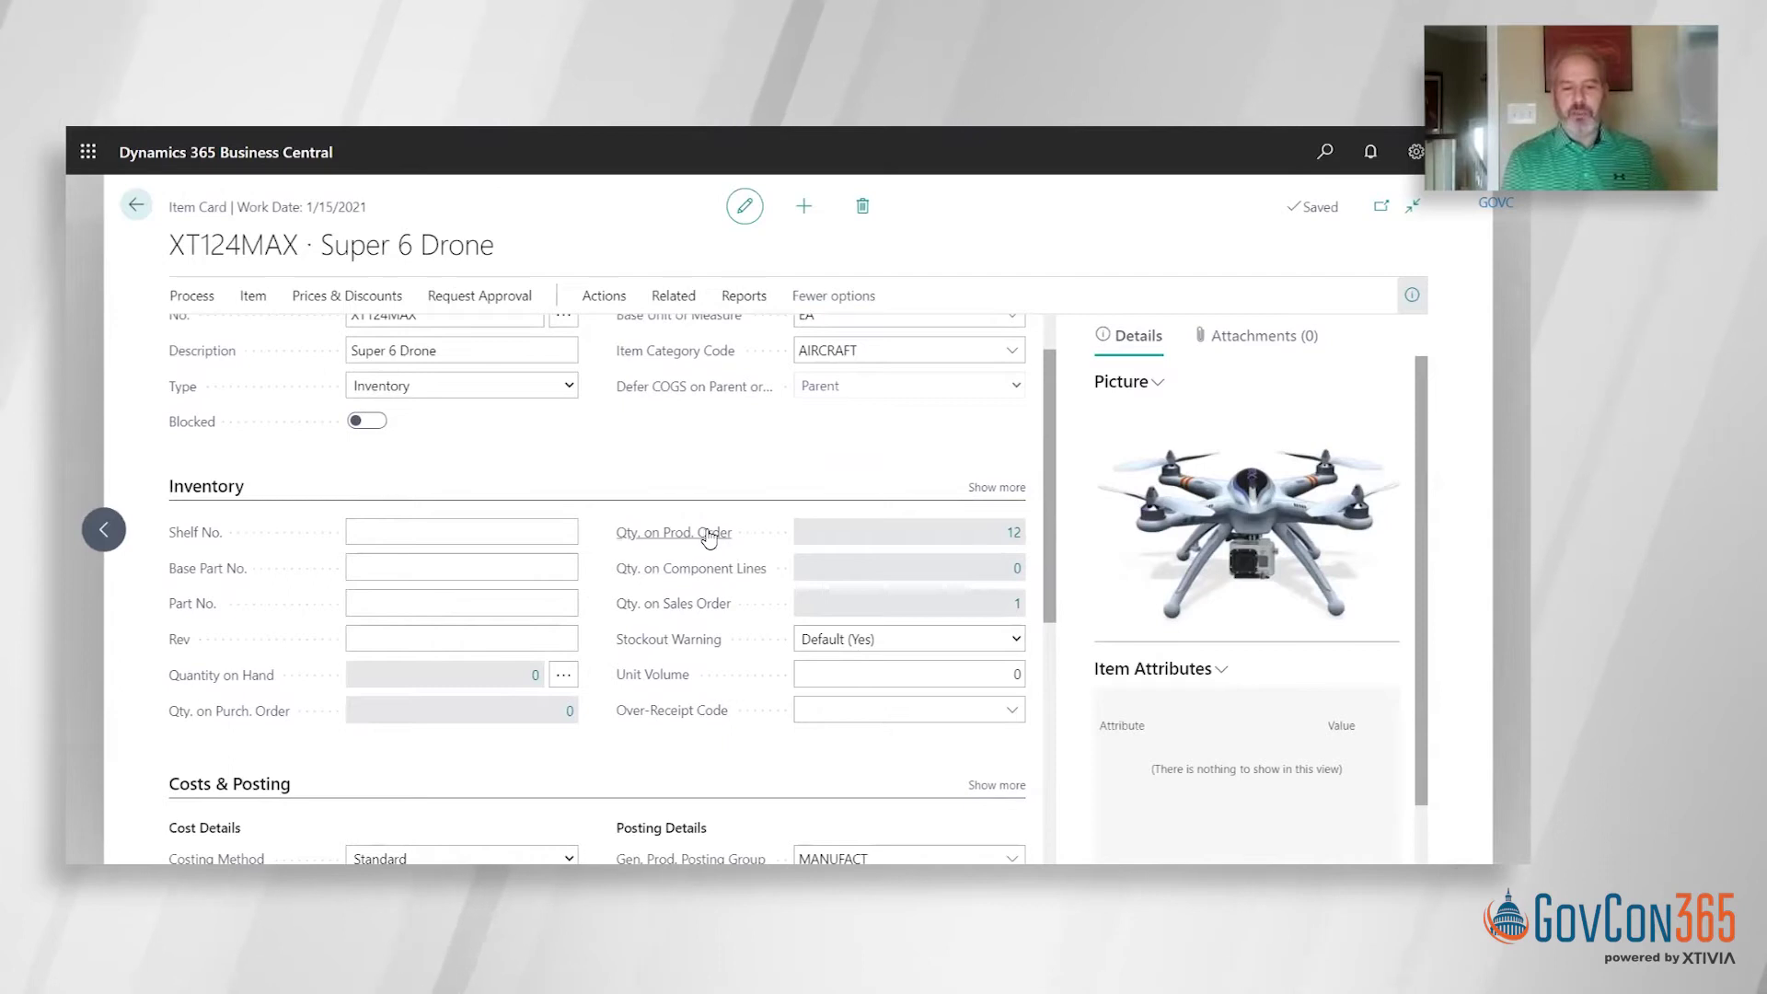
mouse_move(699, 539)
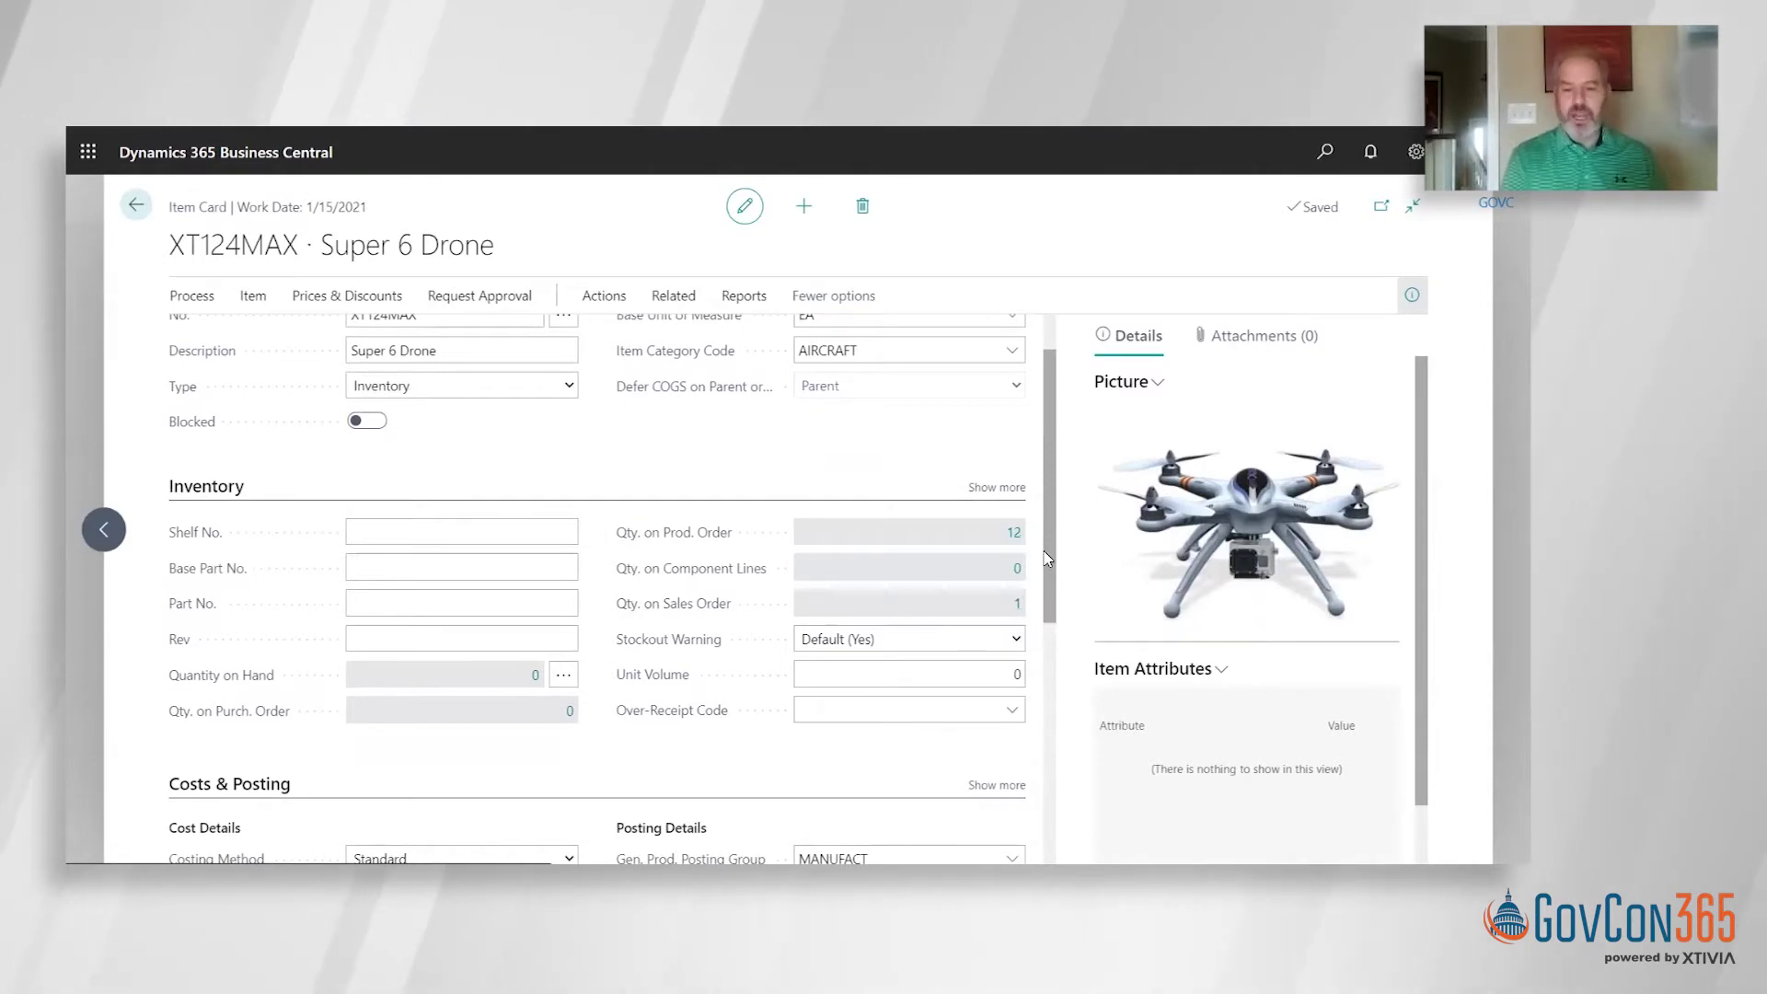
scroll(1042, 566, "down", 1)
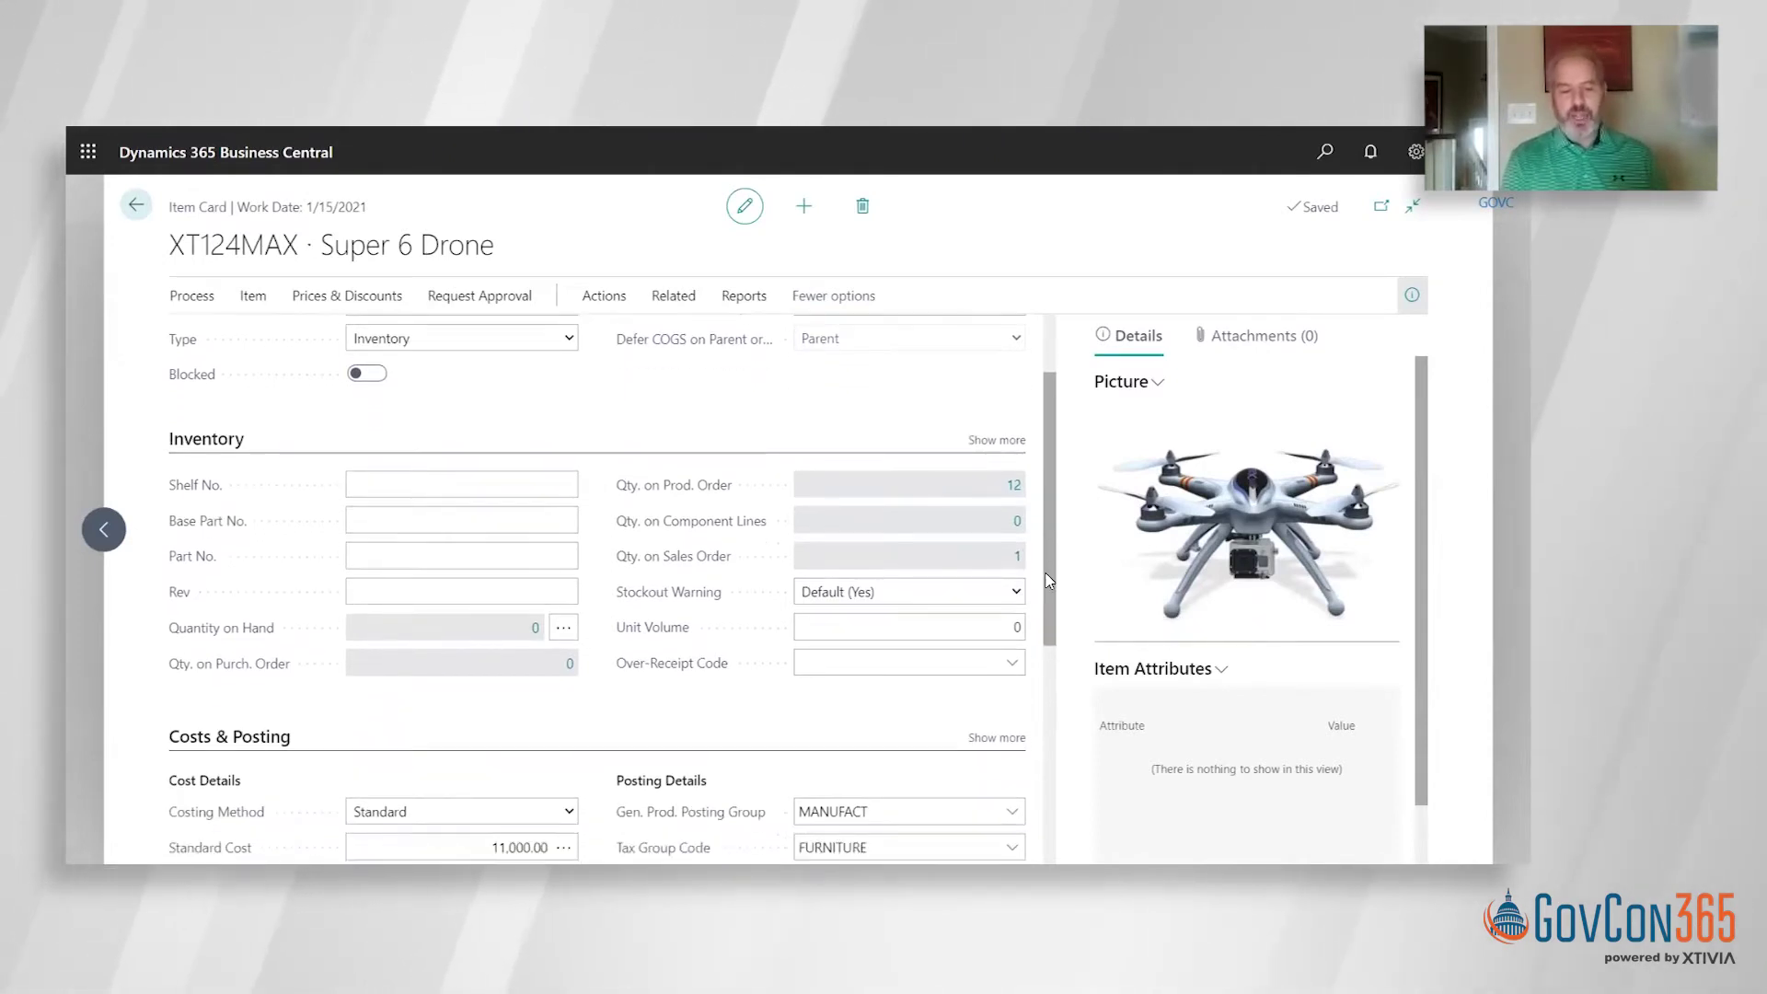
scroll(1050, 608, "down", 1)
left_click_drag(1051, 724, 1043, 847)
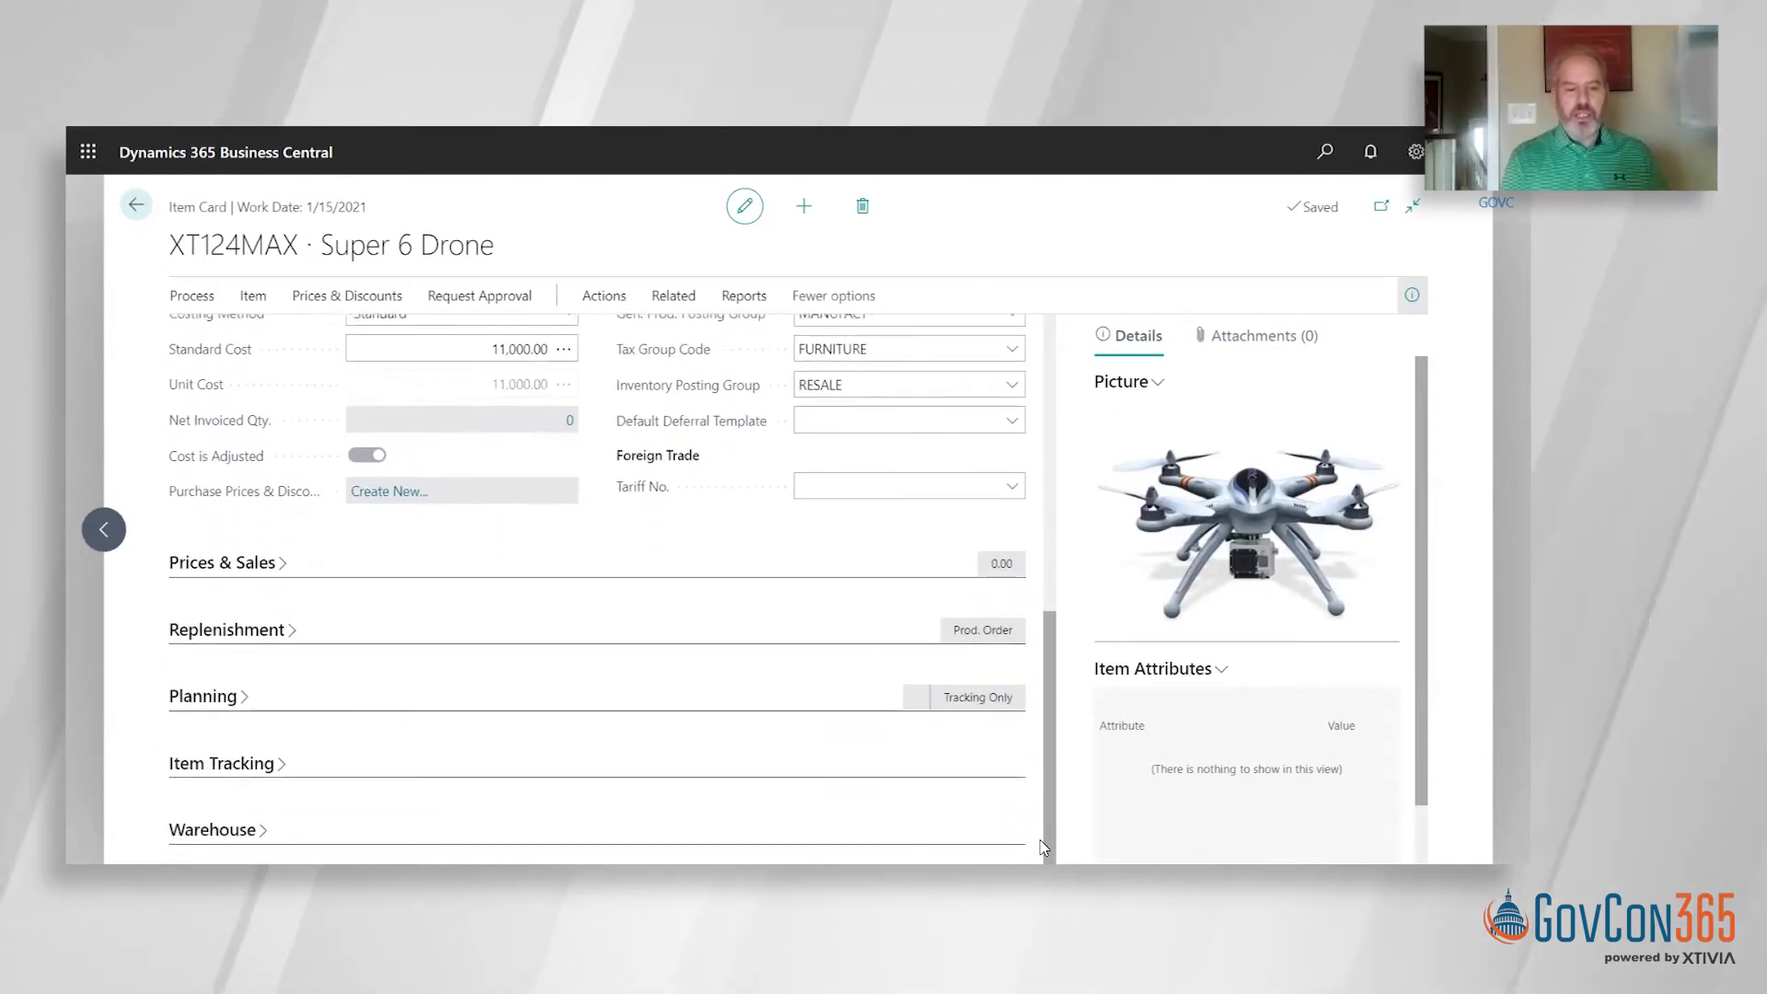
left_click(242, 634)
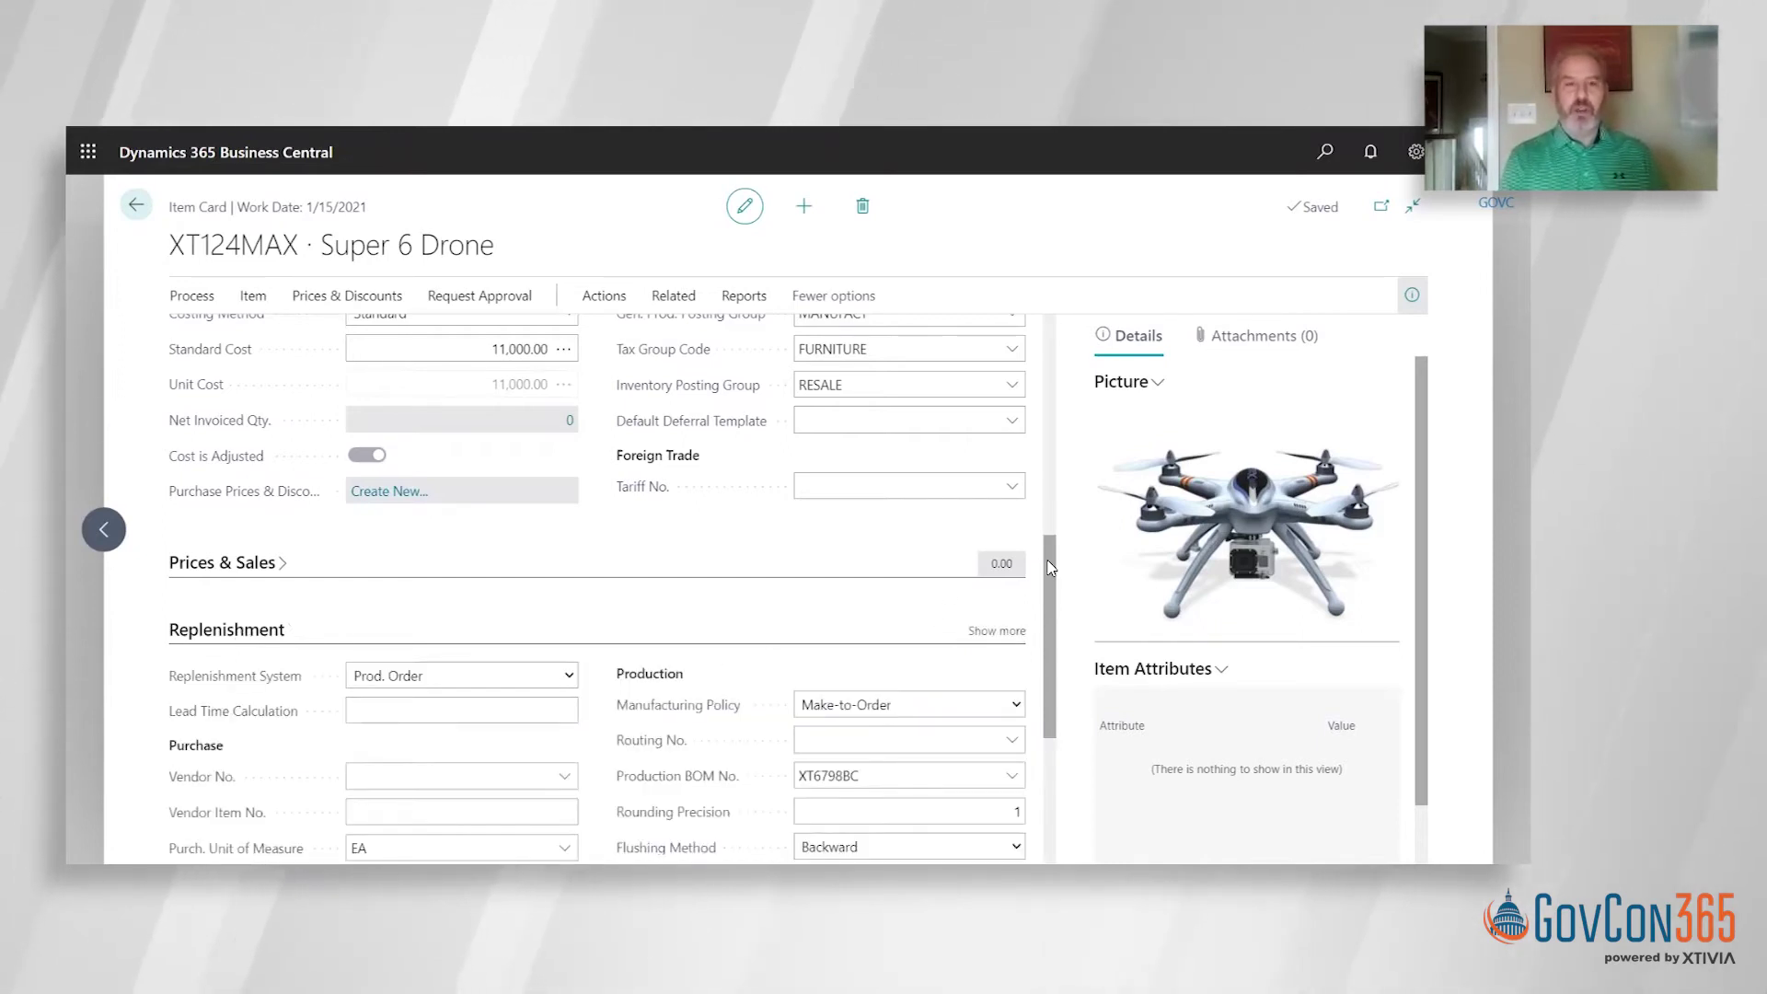
Review the available Replenishment System options and the production settings, keeping Prod. Order as the replenishment system
scroll(1056, 610, "down", 2)
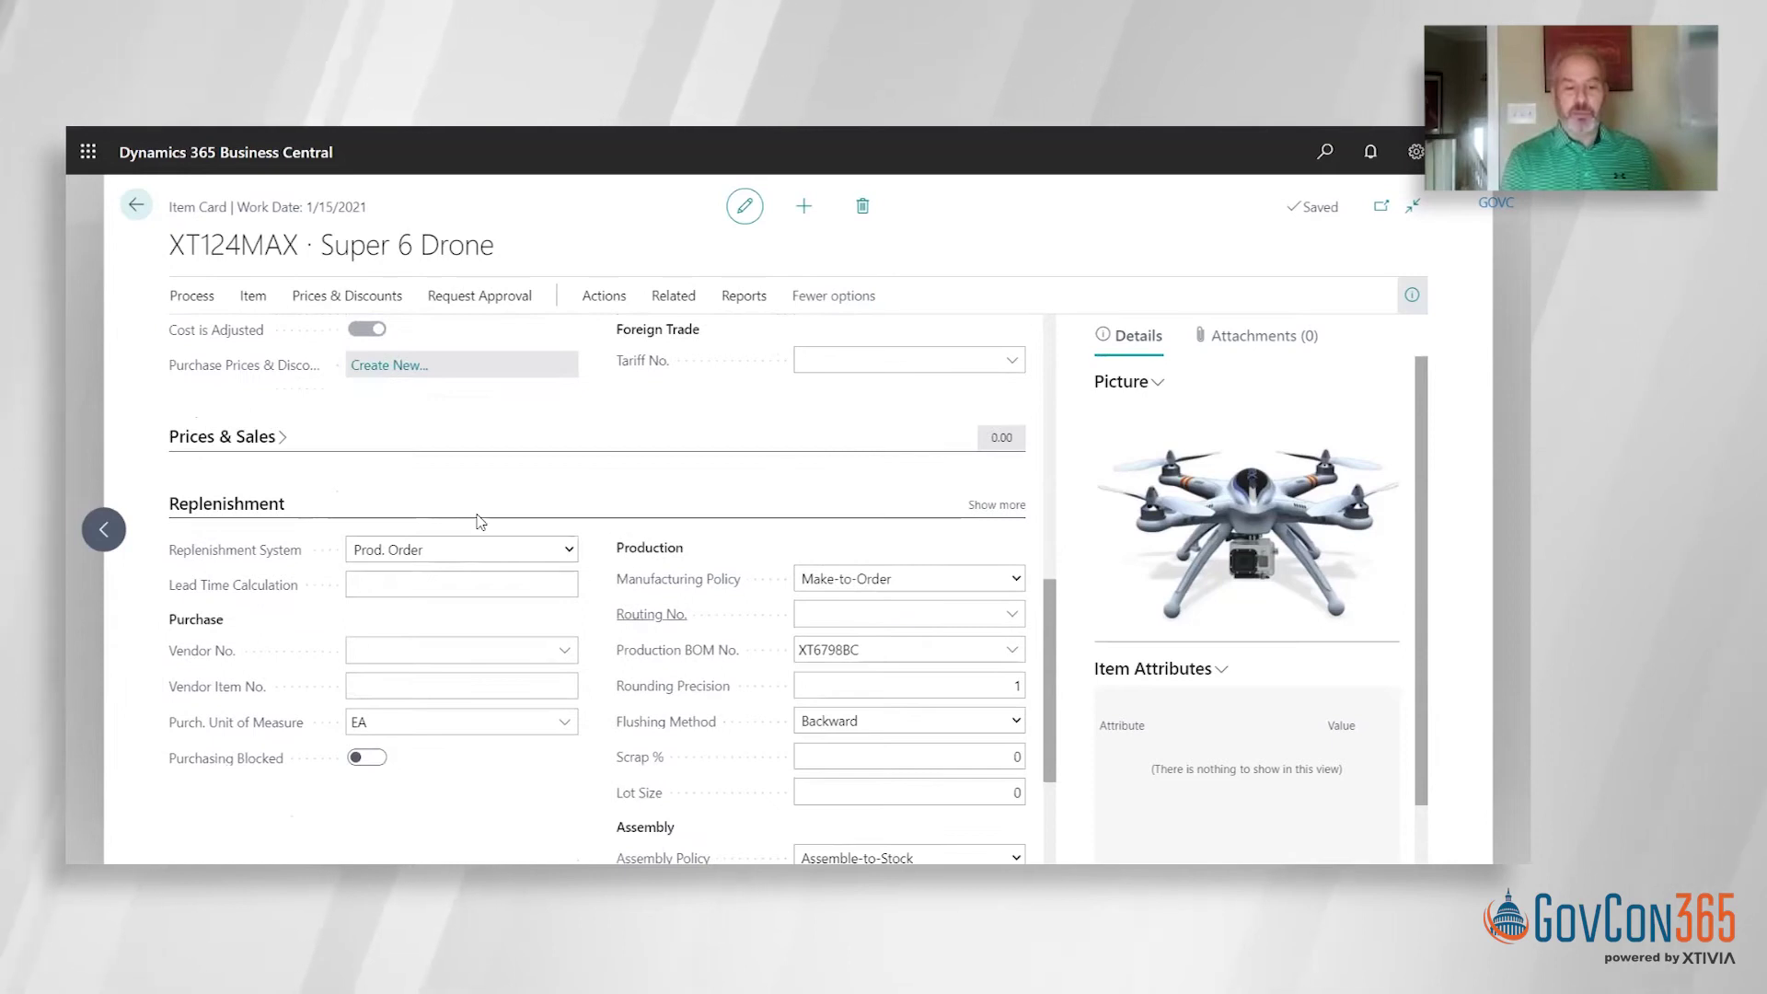
left_click(568, 549)
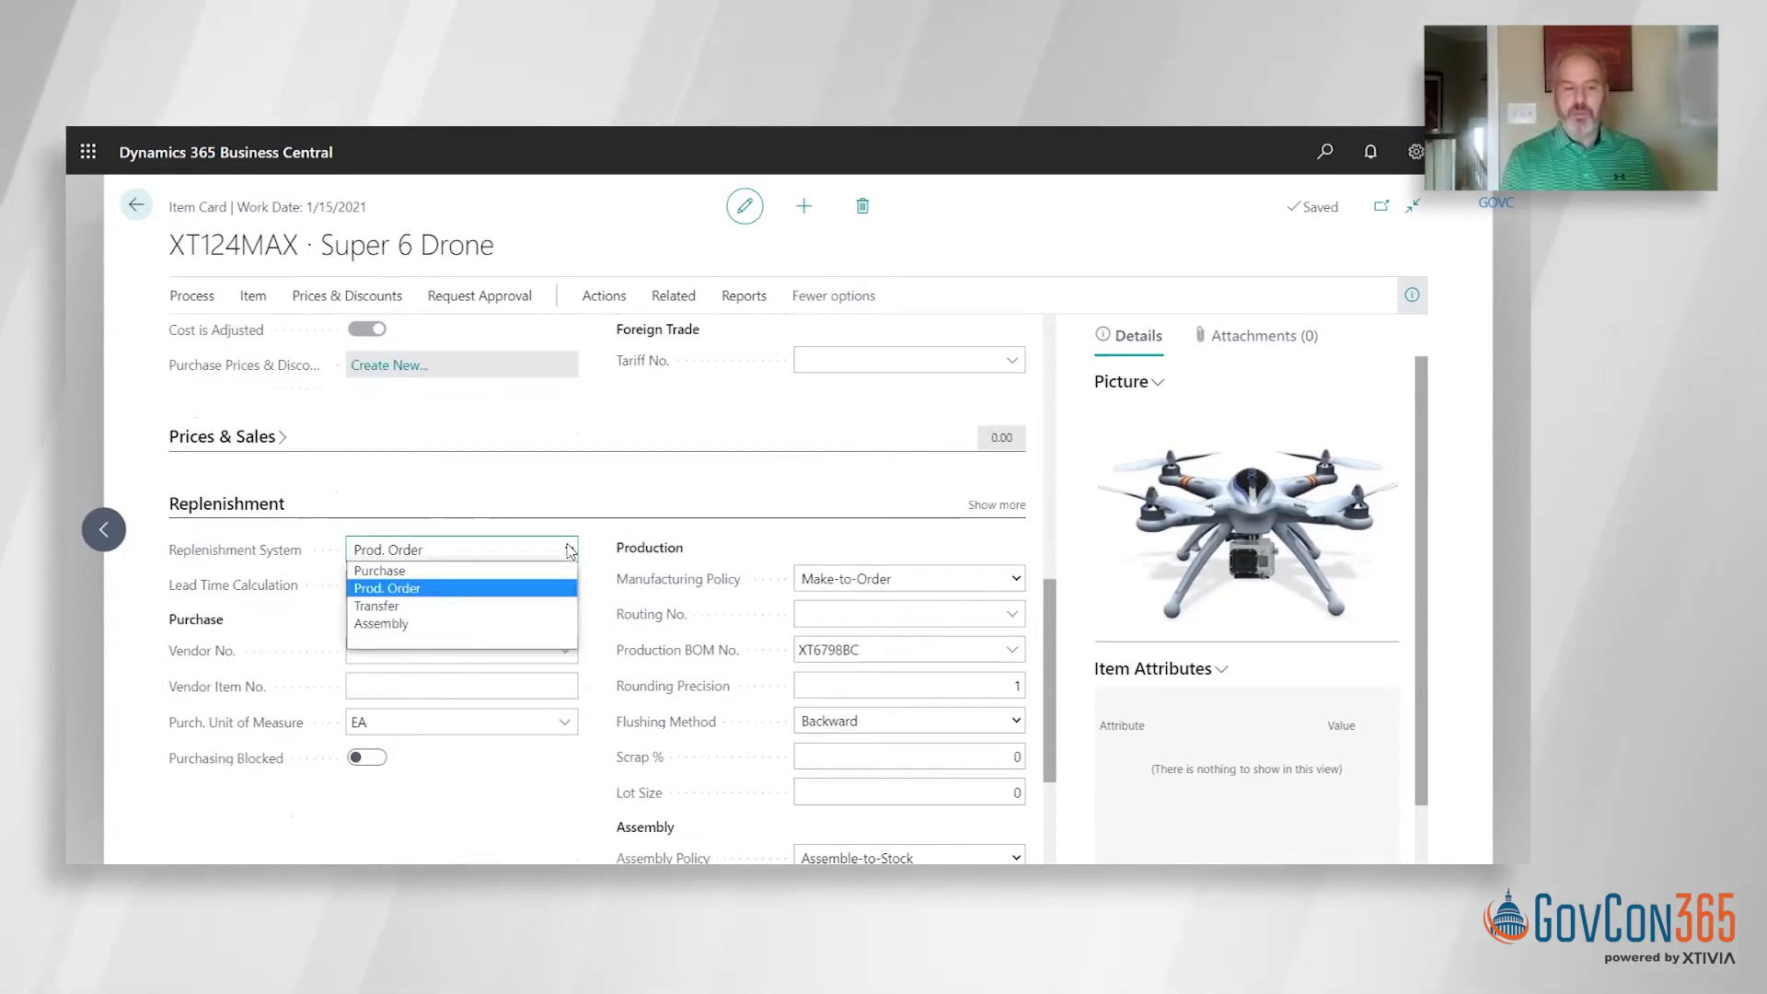
left_click(558, 553)
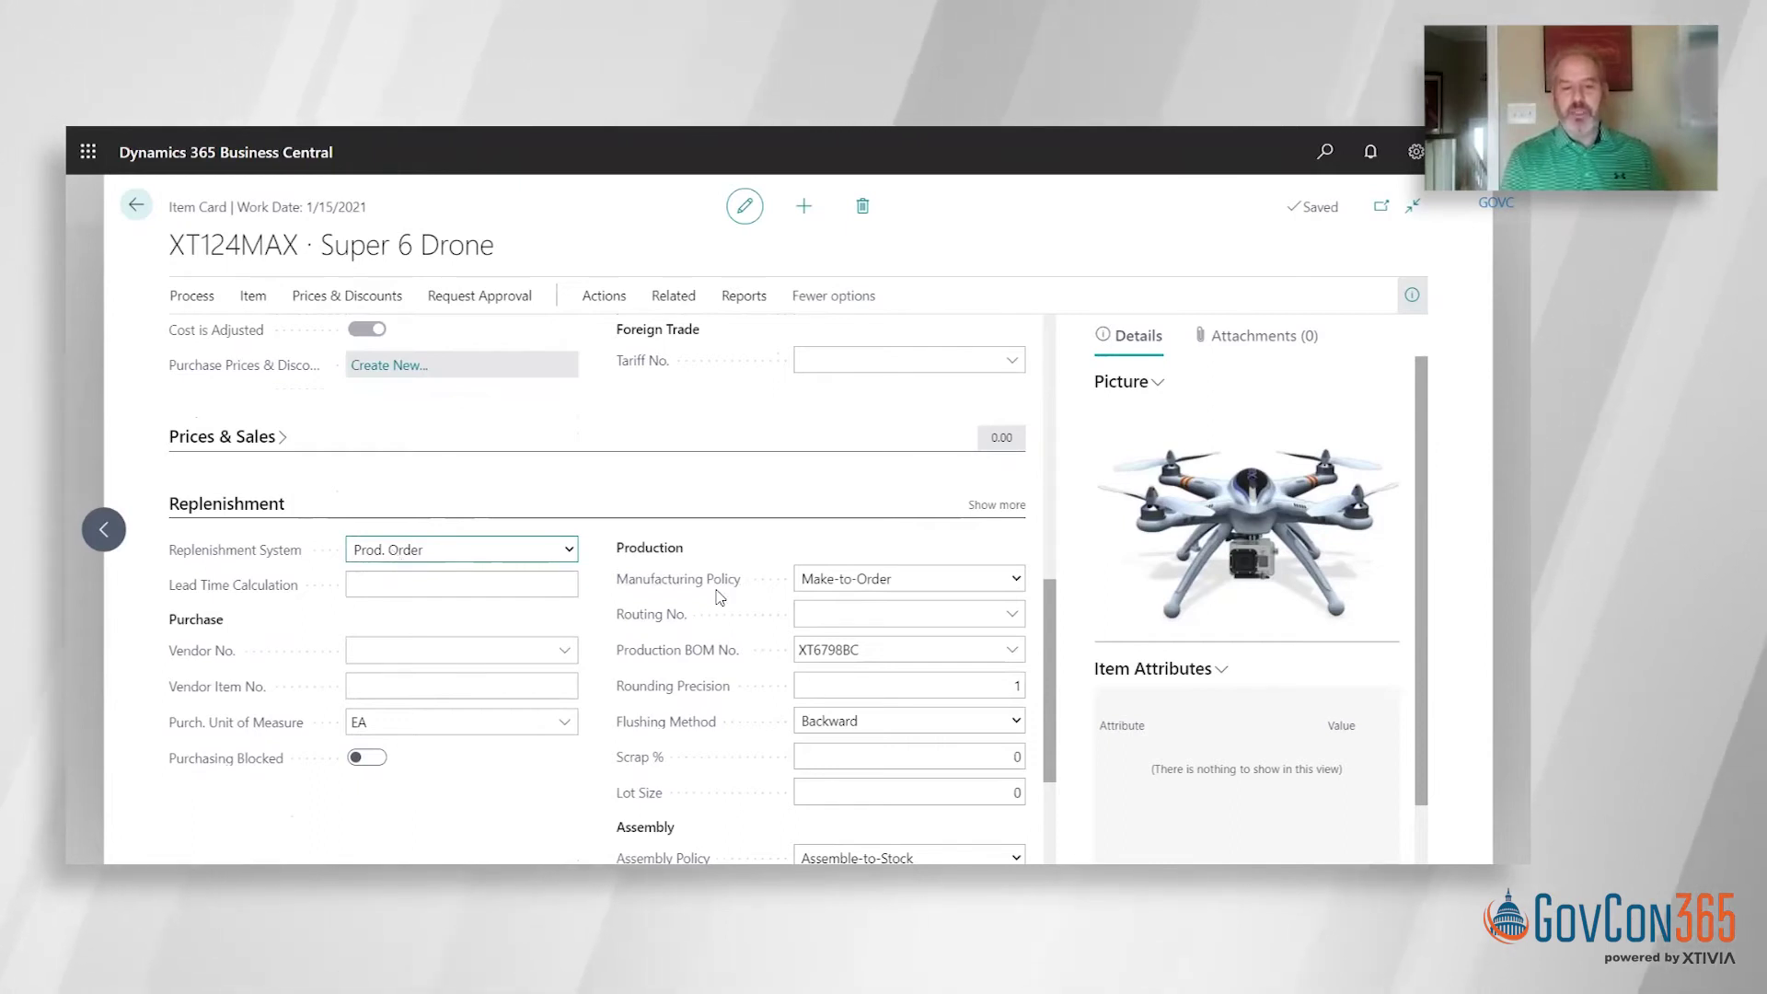
mouse_move(701, 590)
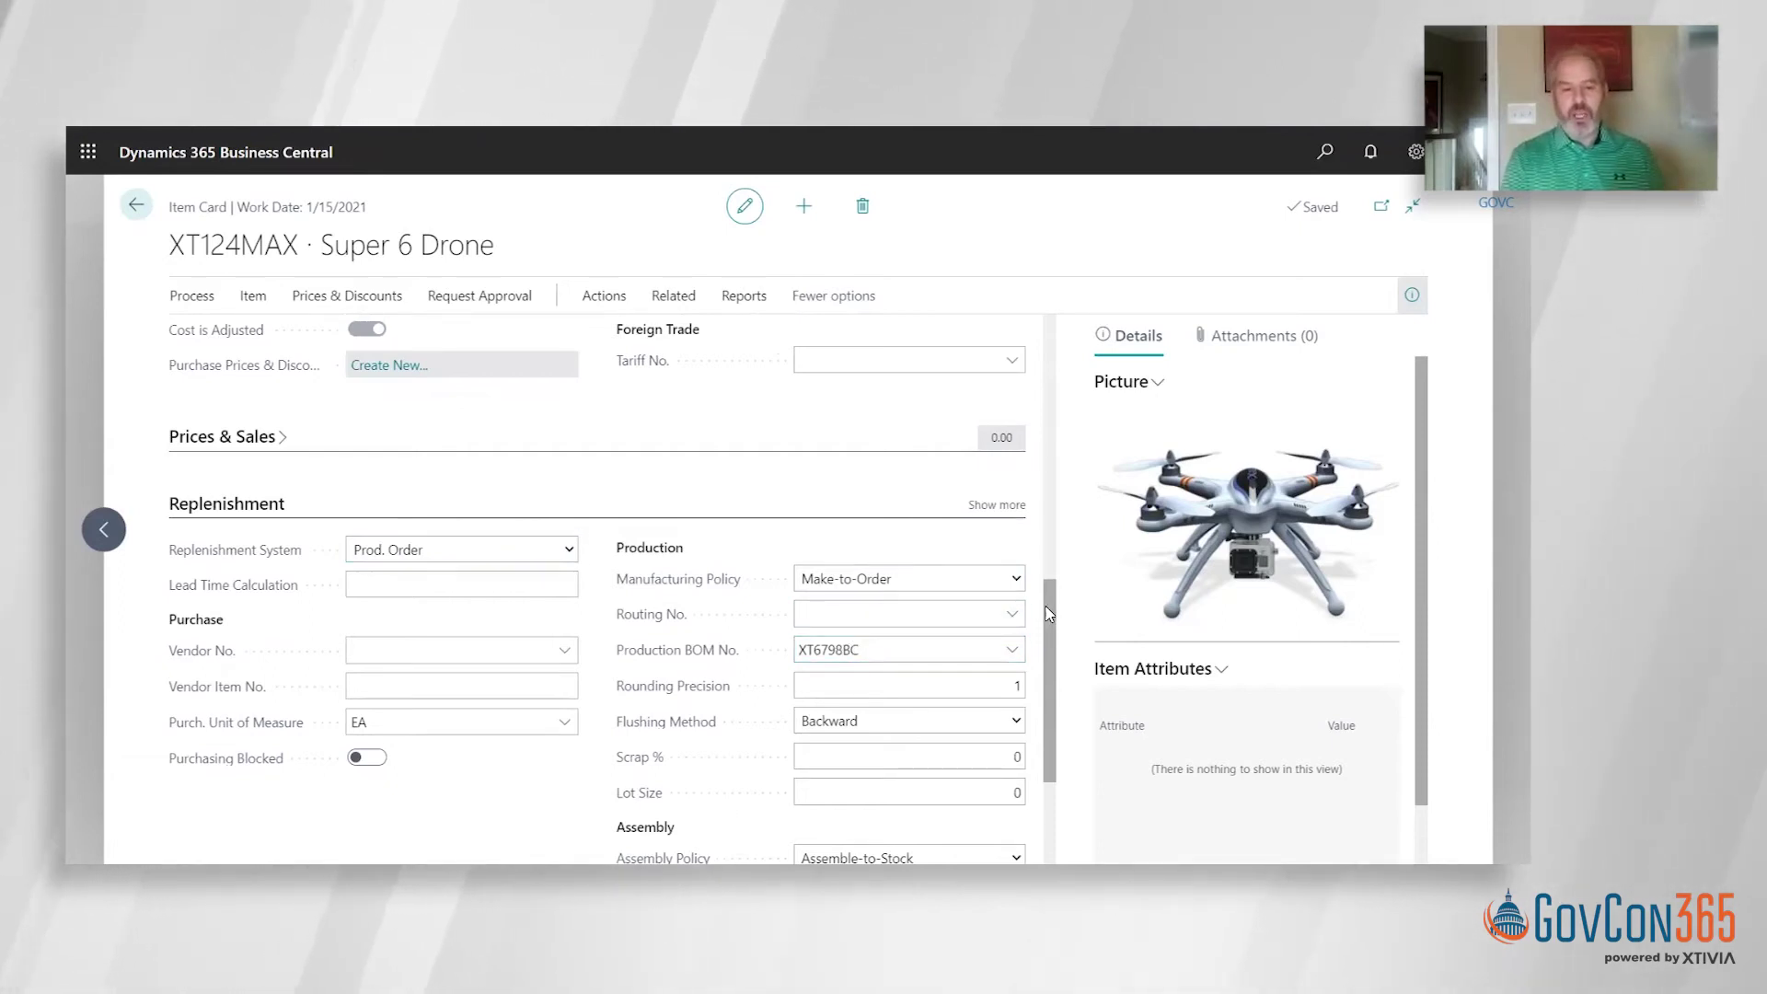
Expand the drone's Item Tracking section and open the FREEENTRY code's card from the full list of tracking codes
left_click_drag(1050, 614, 1061, 718)
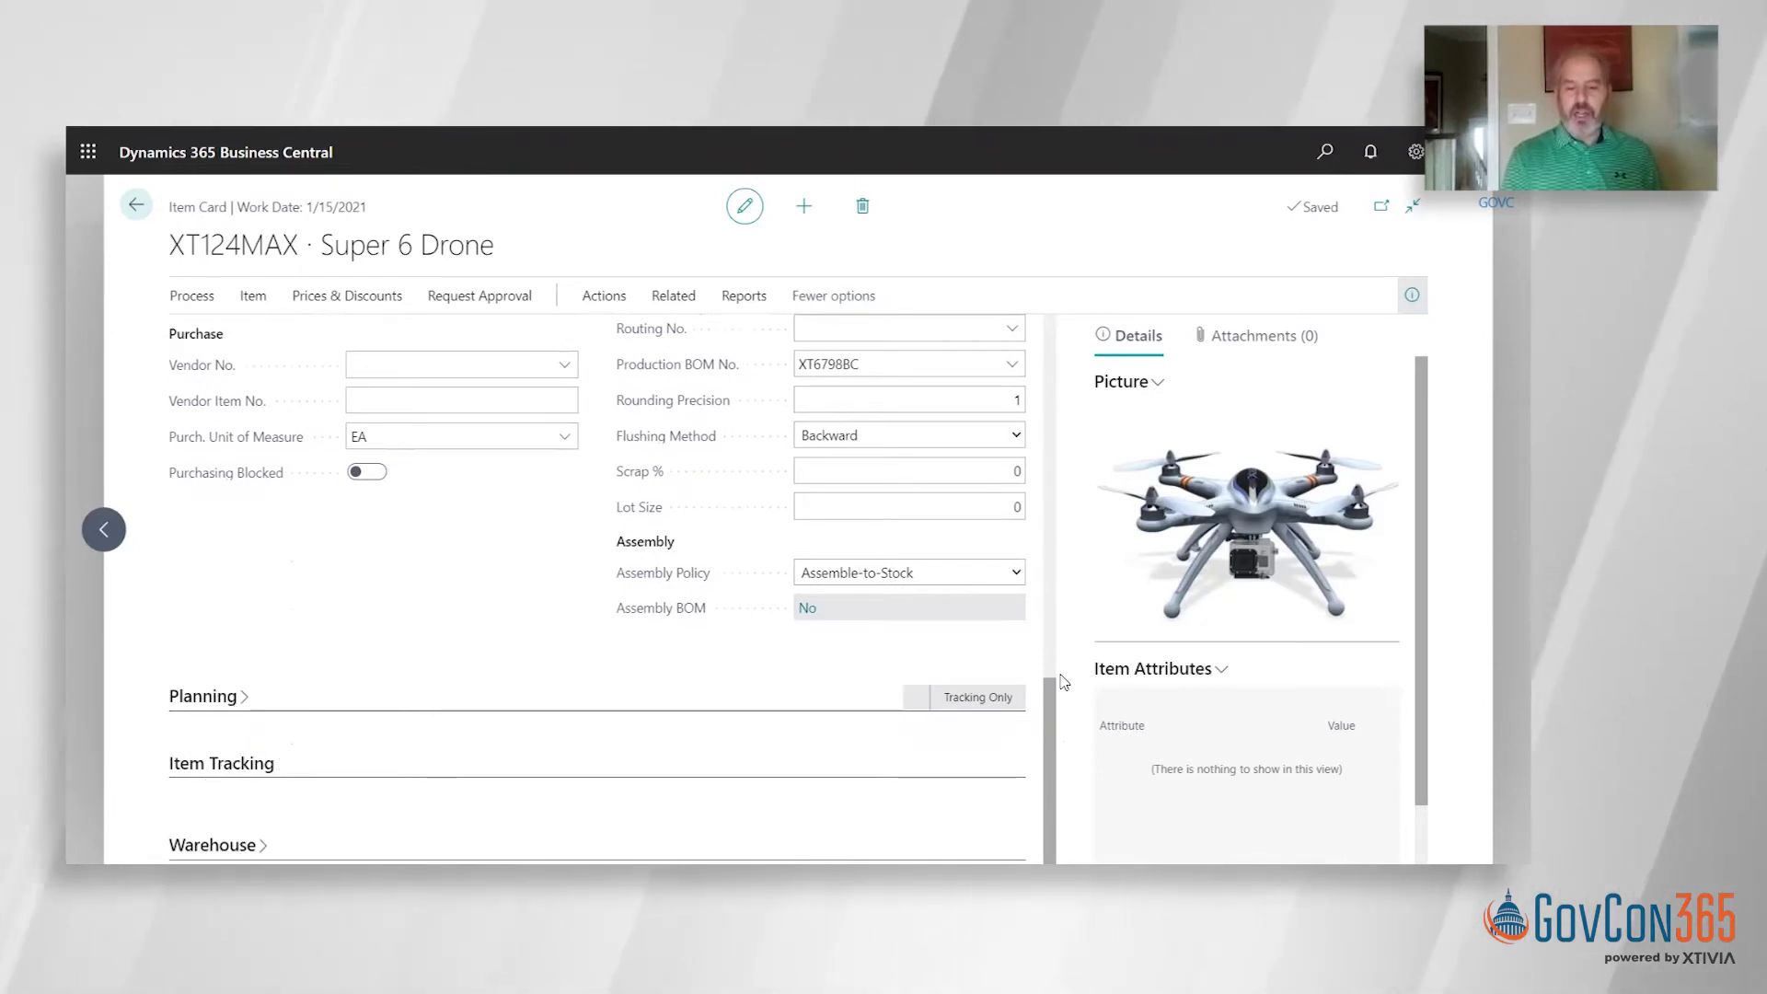
left_click_drag(1052, 701, 1049, 736)
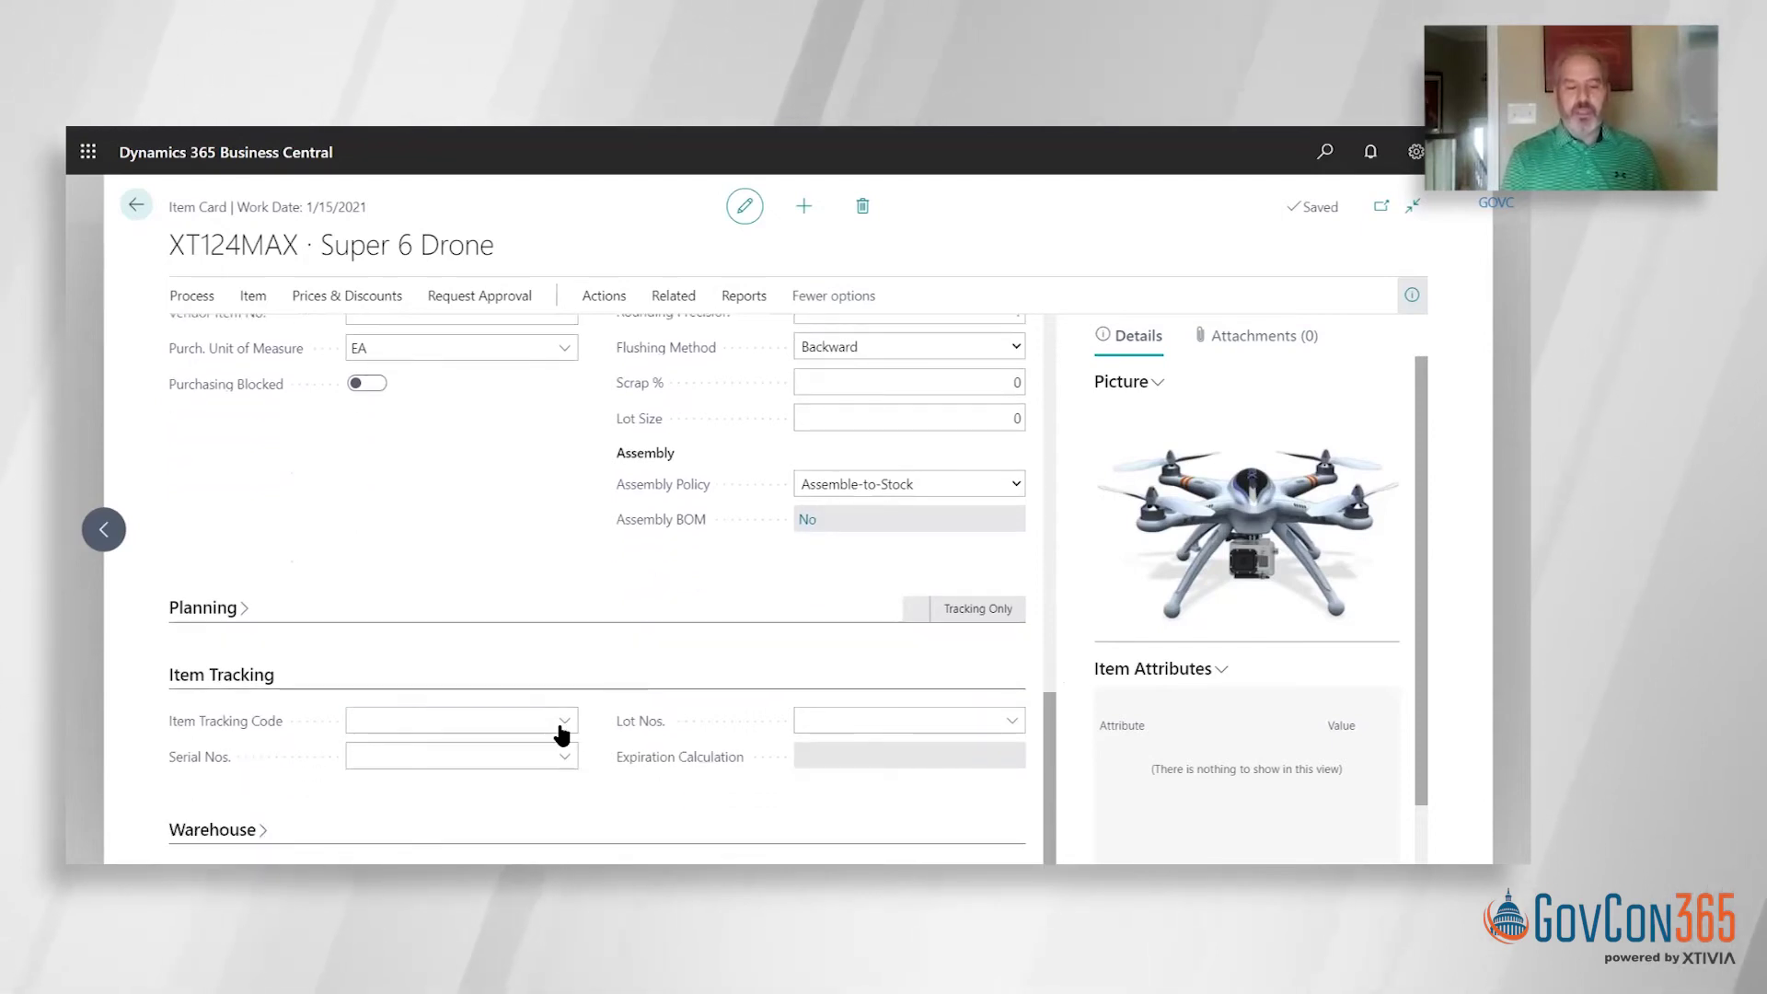
left_click(568, 727)
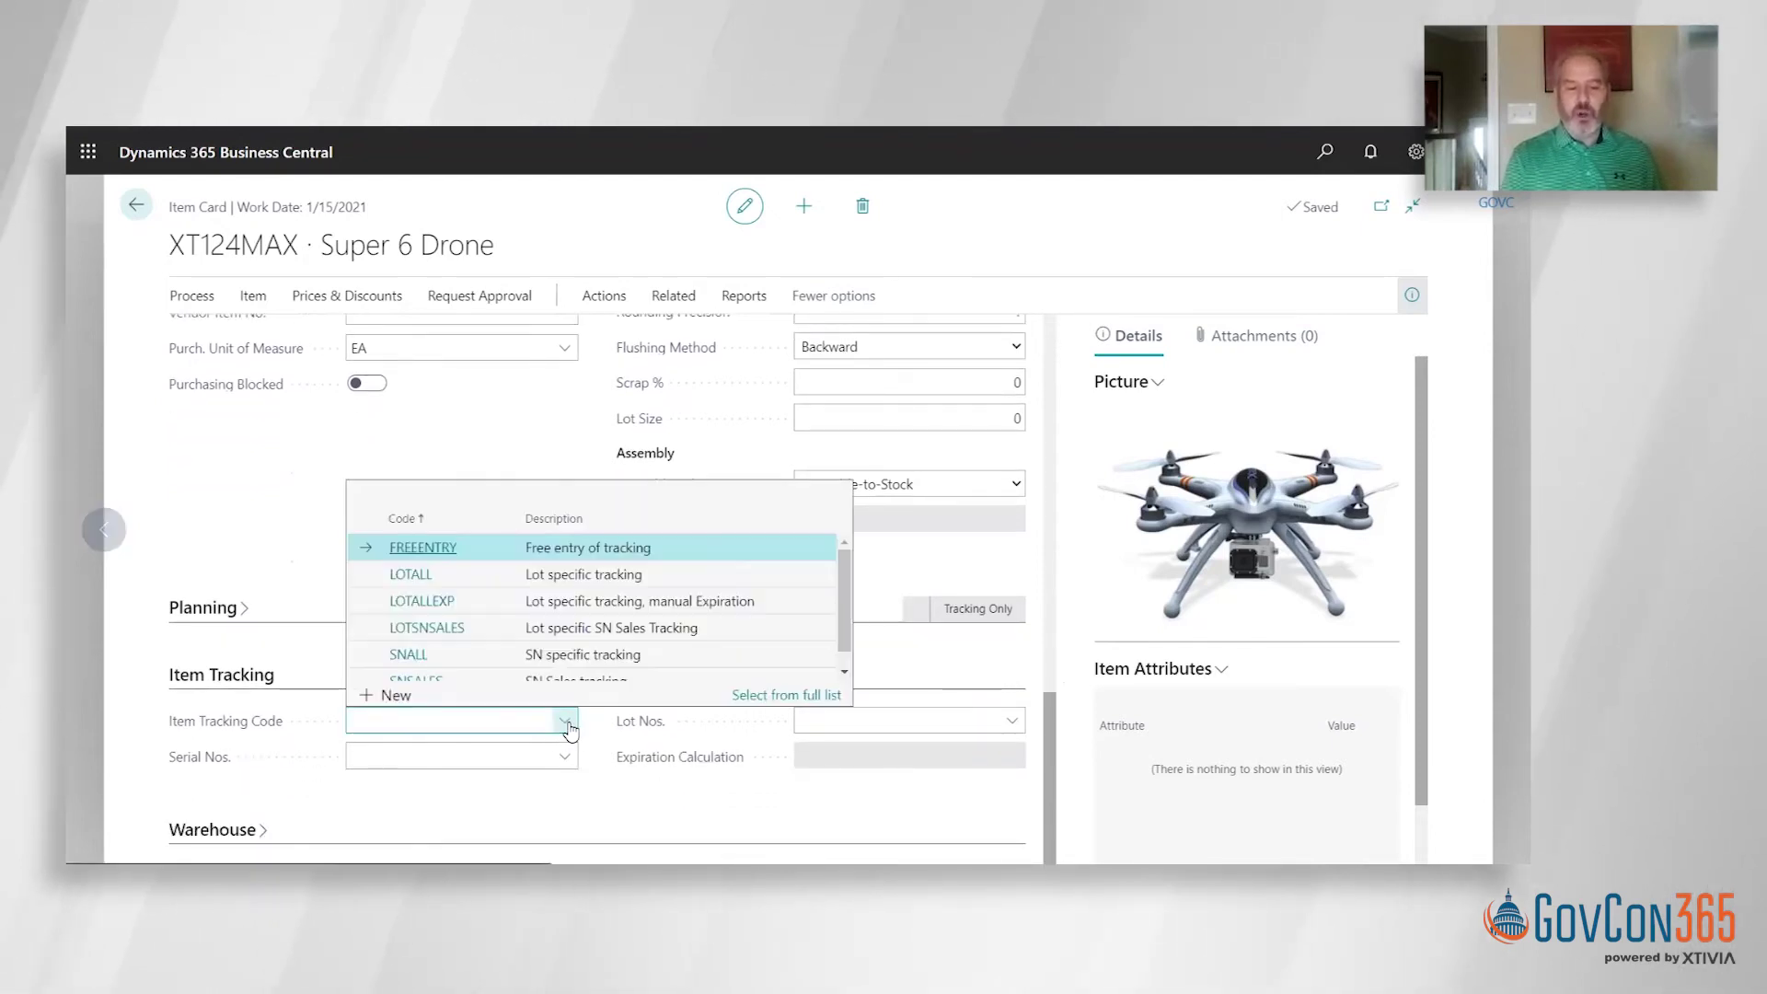
left_click(752, 697)
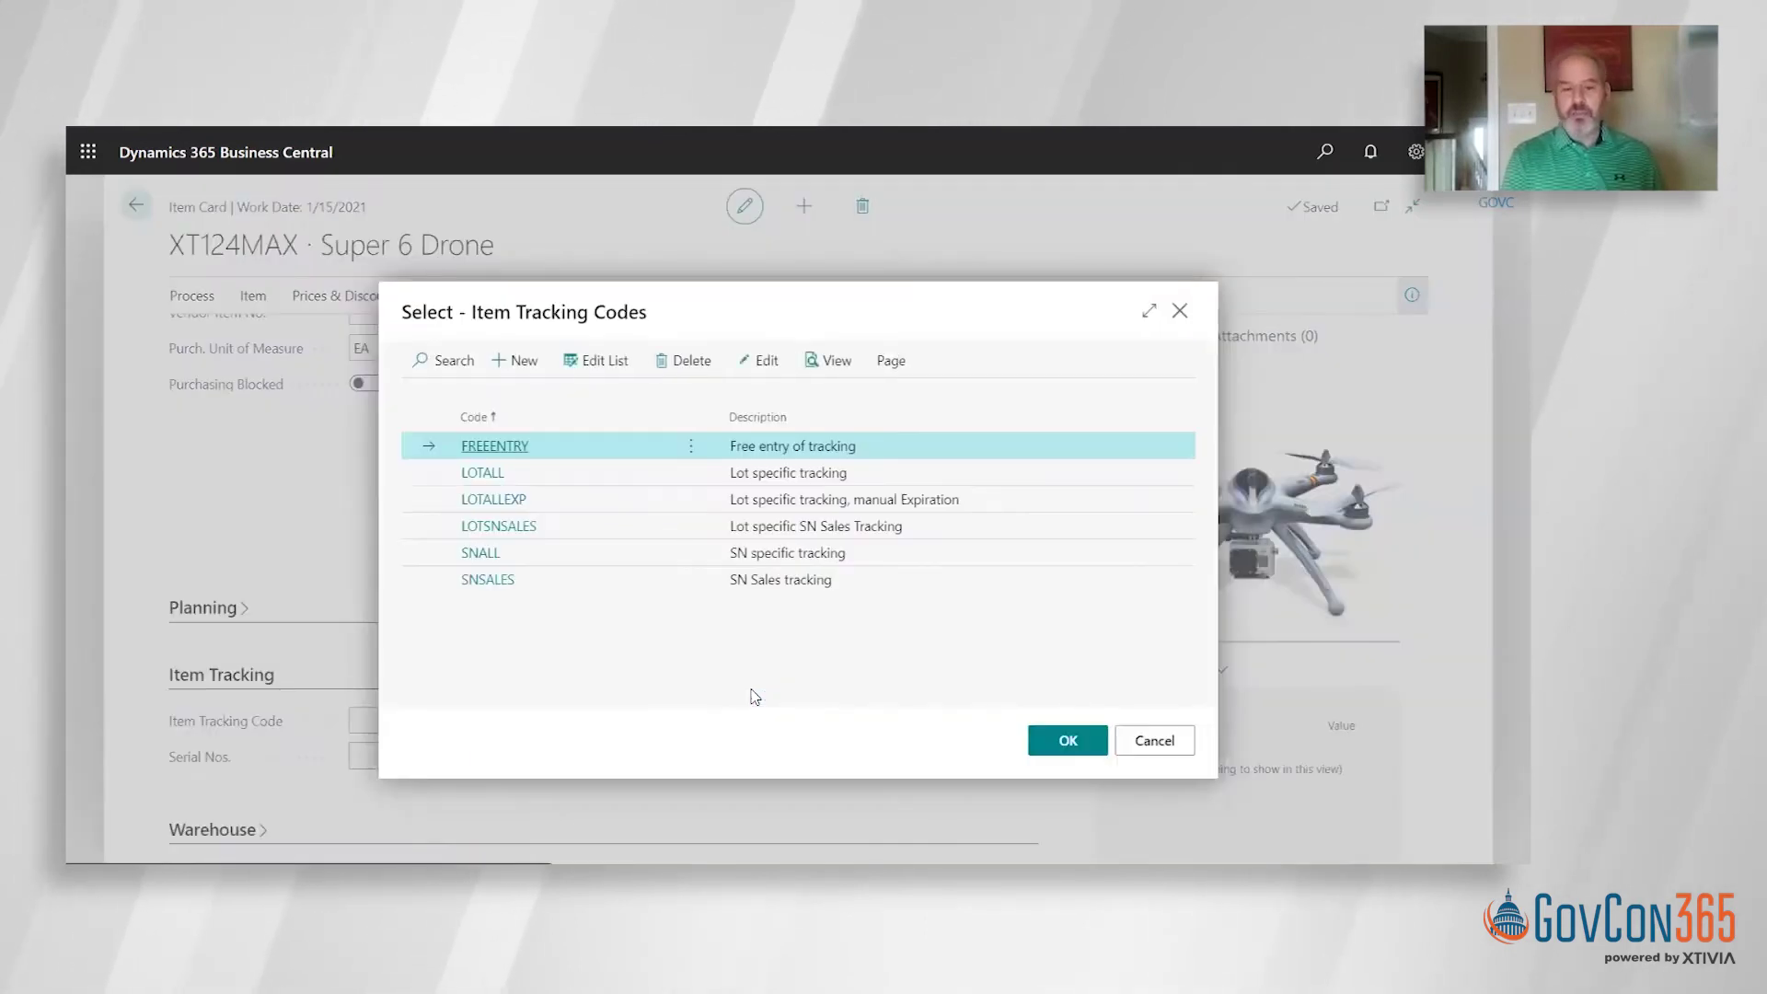
left_click(748, 351)
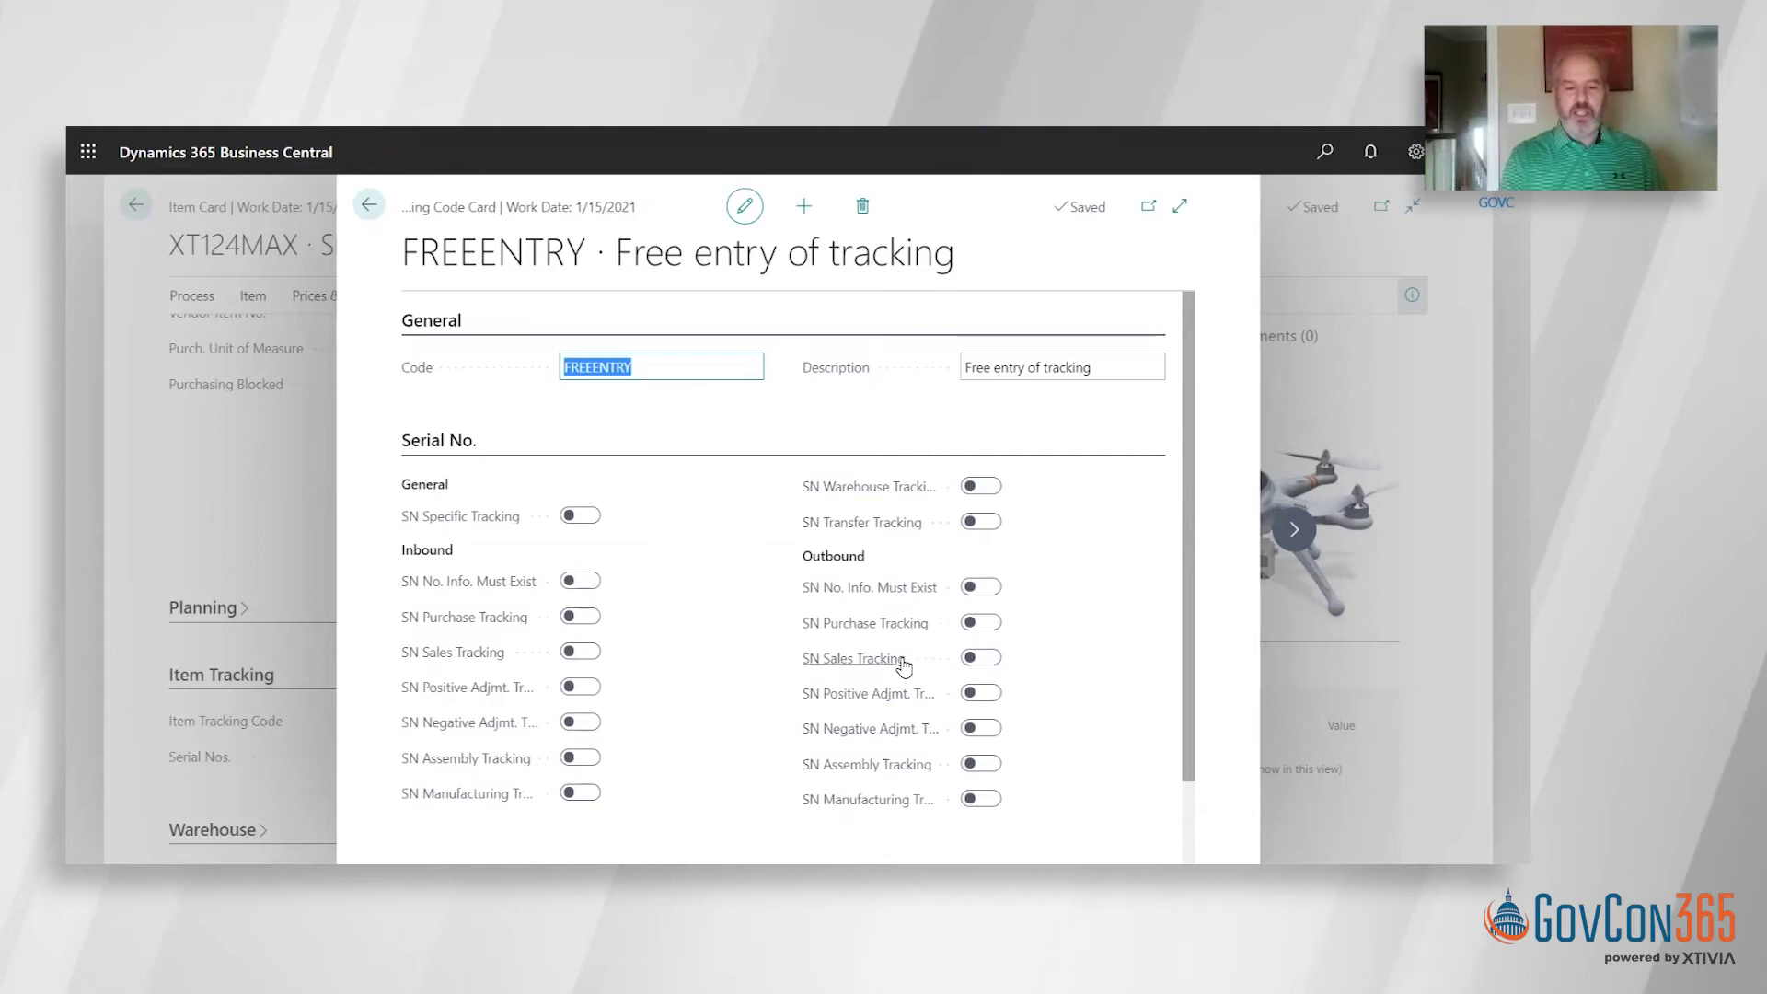
Examine the FREEENTRY serial number, lot number and miscellaneous settings, and return to the item card without assigning a tracking code
left_click(999, 659)
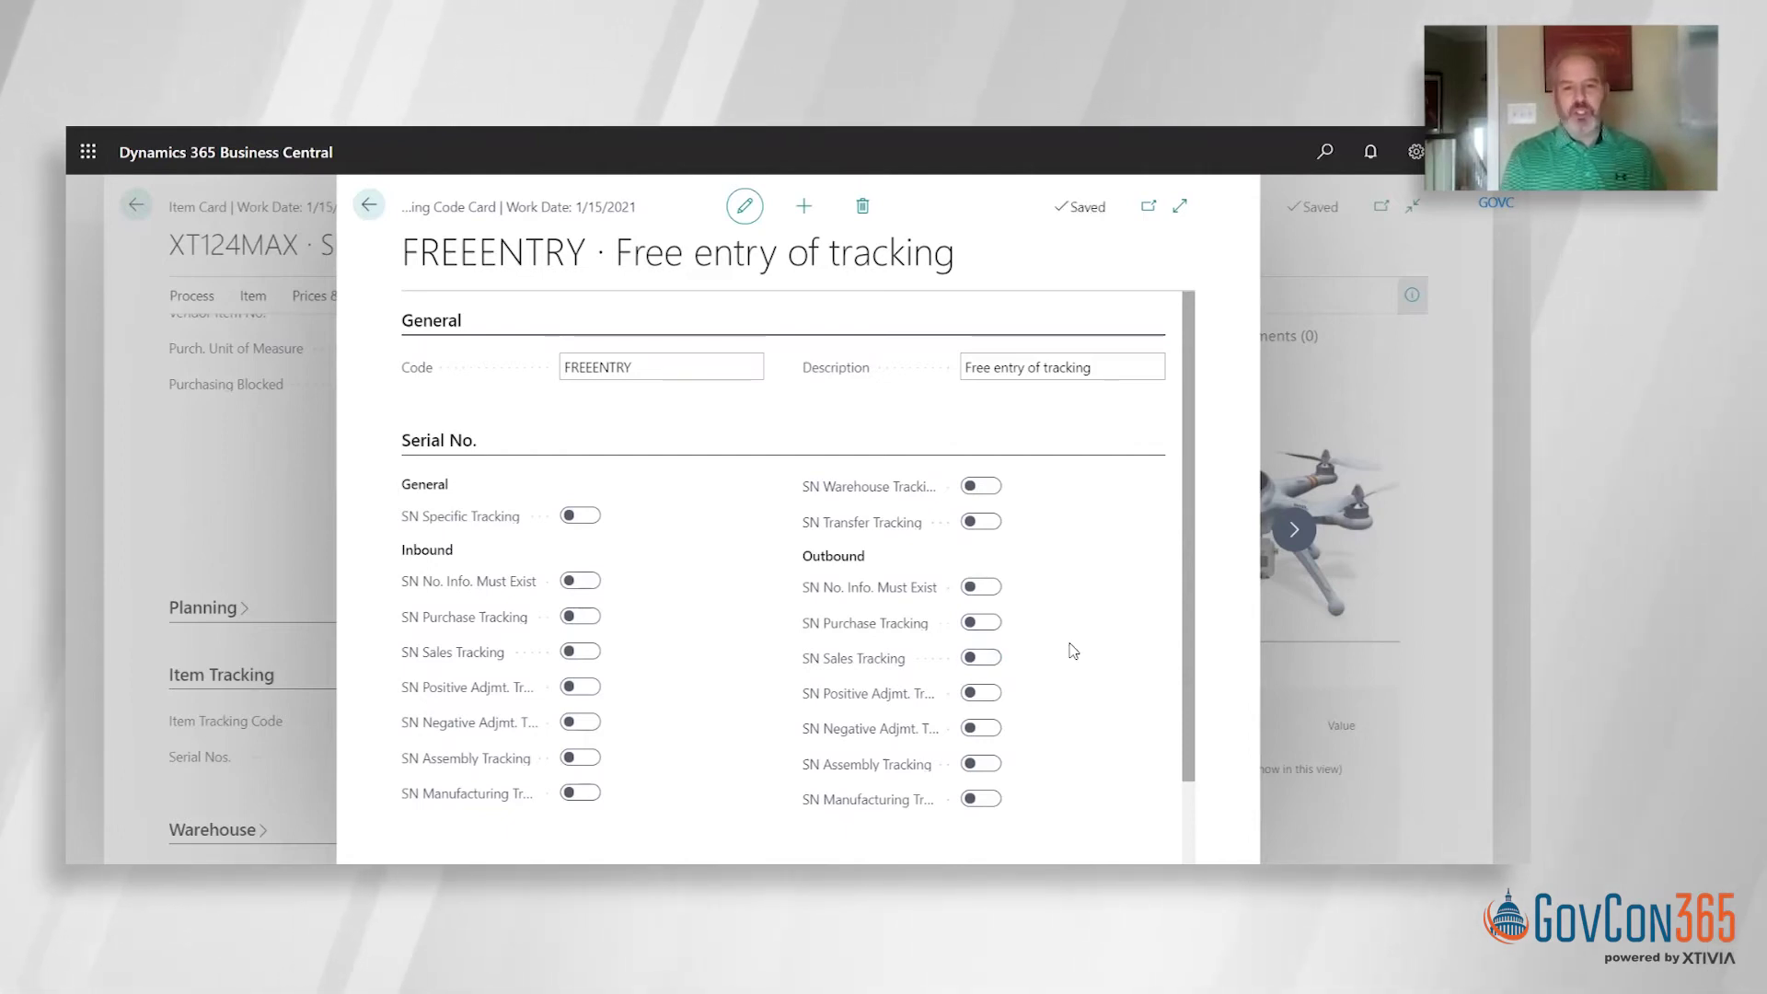
scroll(1177, 726, "down", 2)
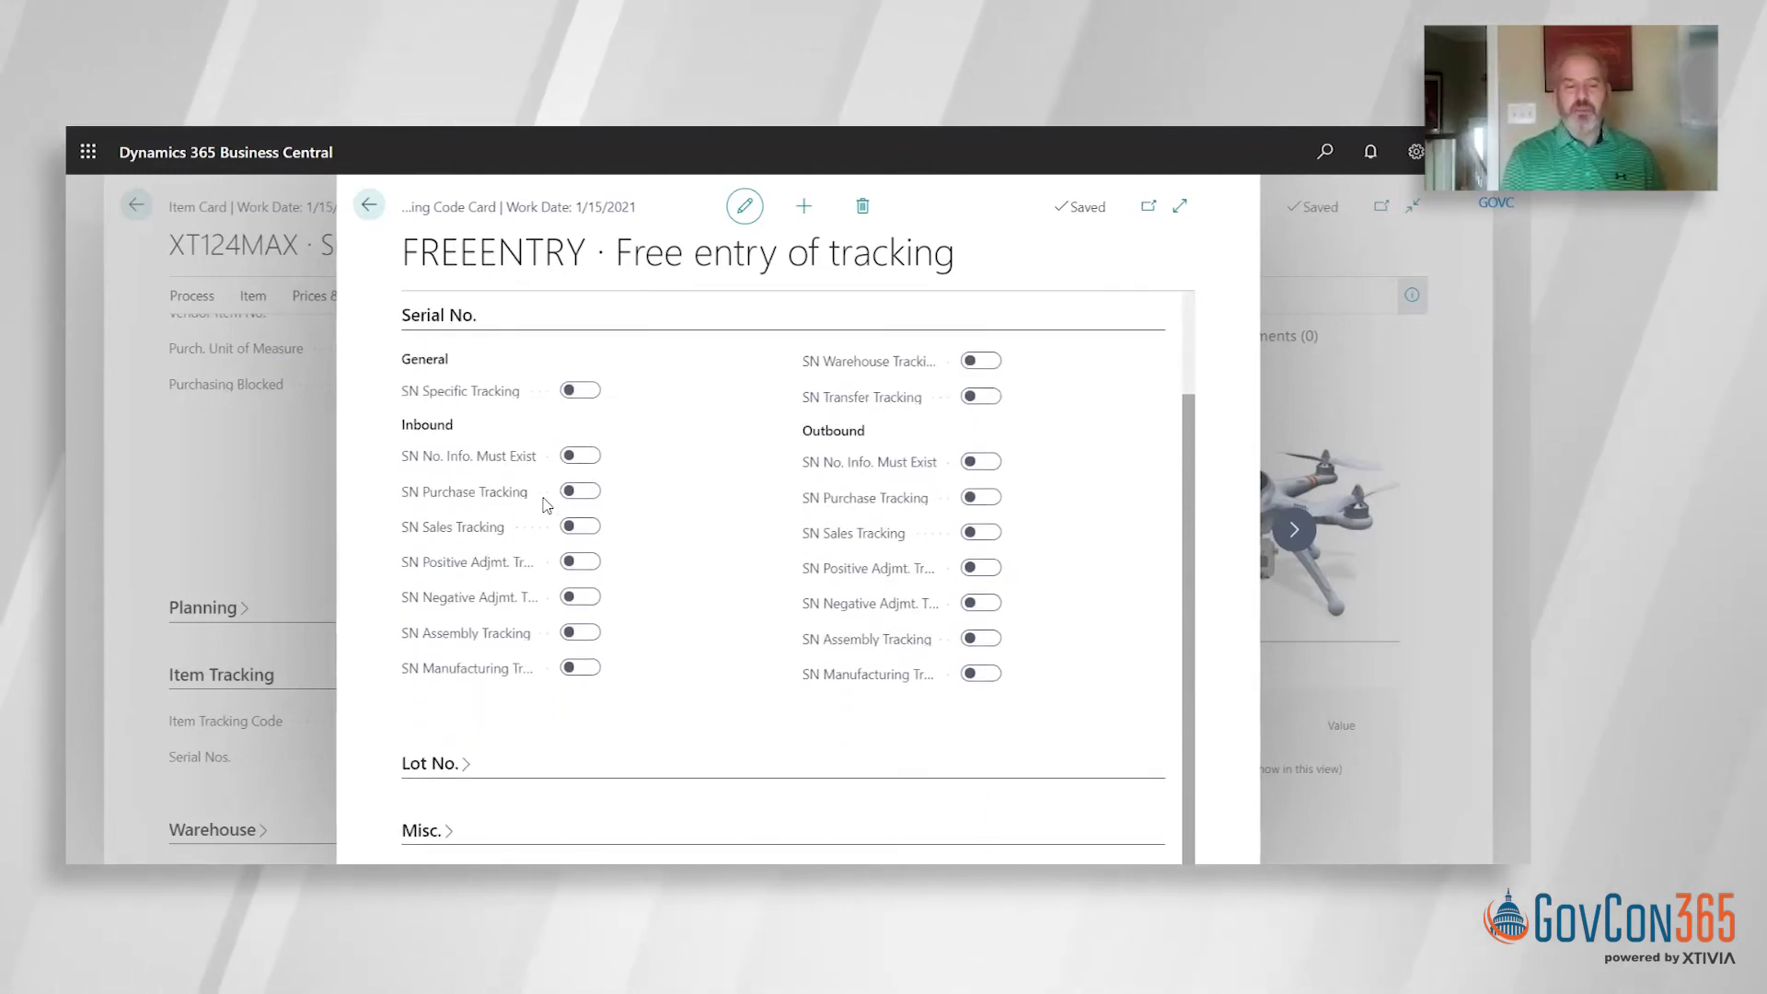
left_click(417, 765)
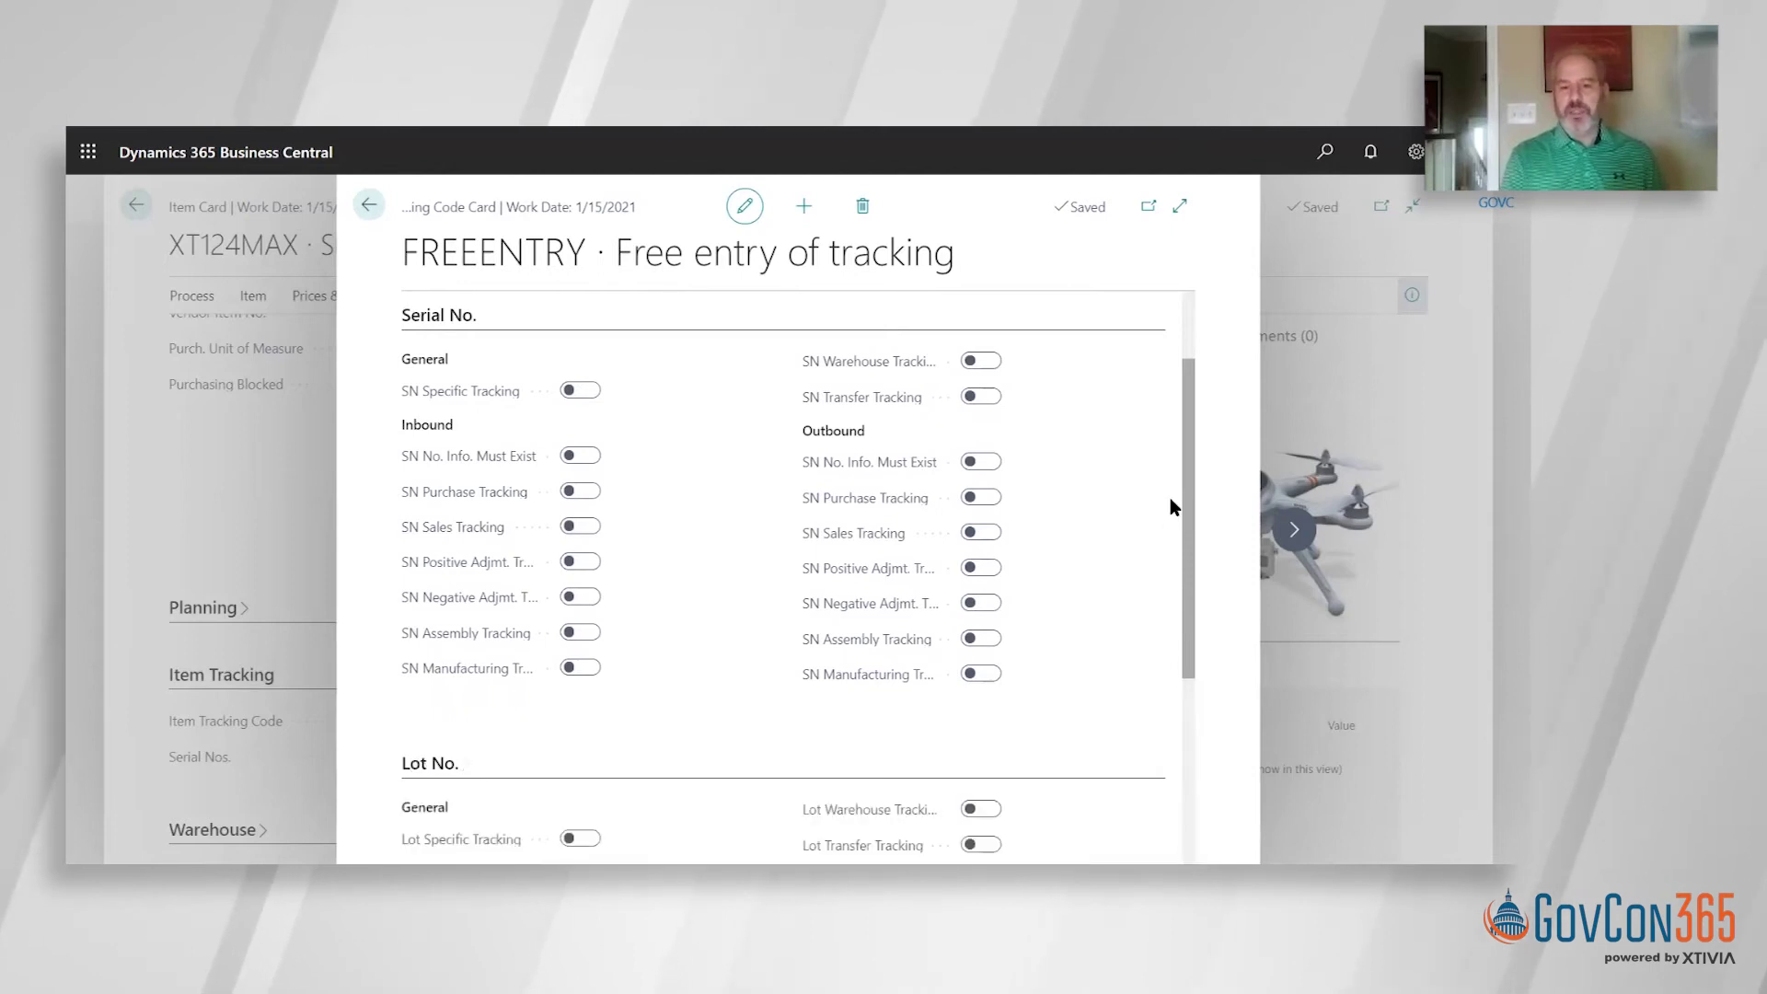
left_click_drag(1192, 497, 1192, 716)
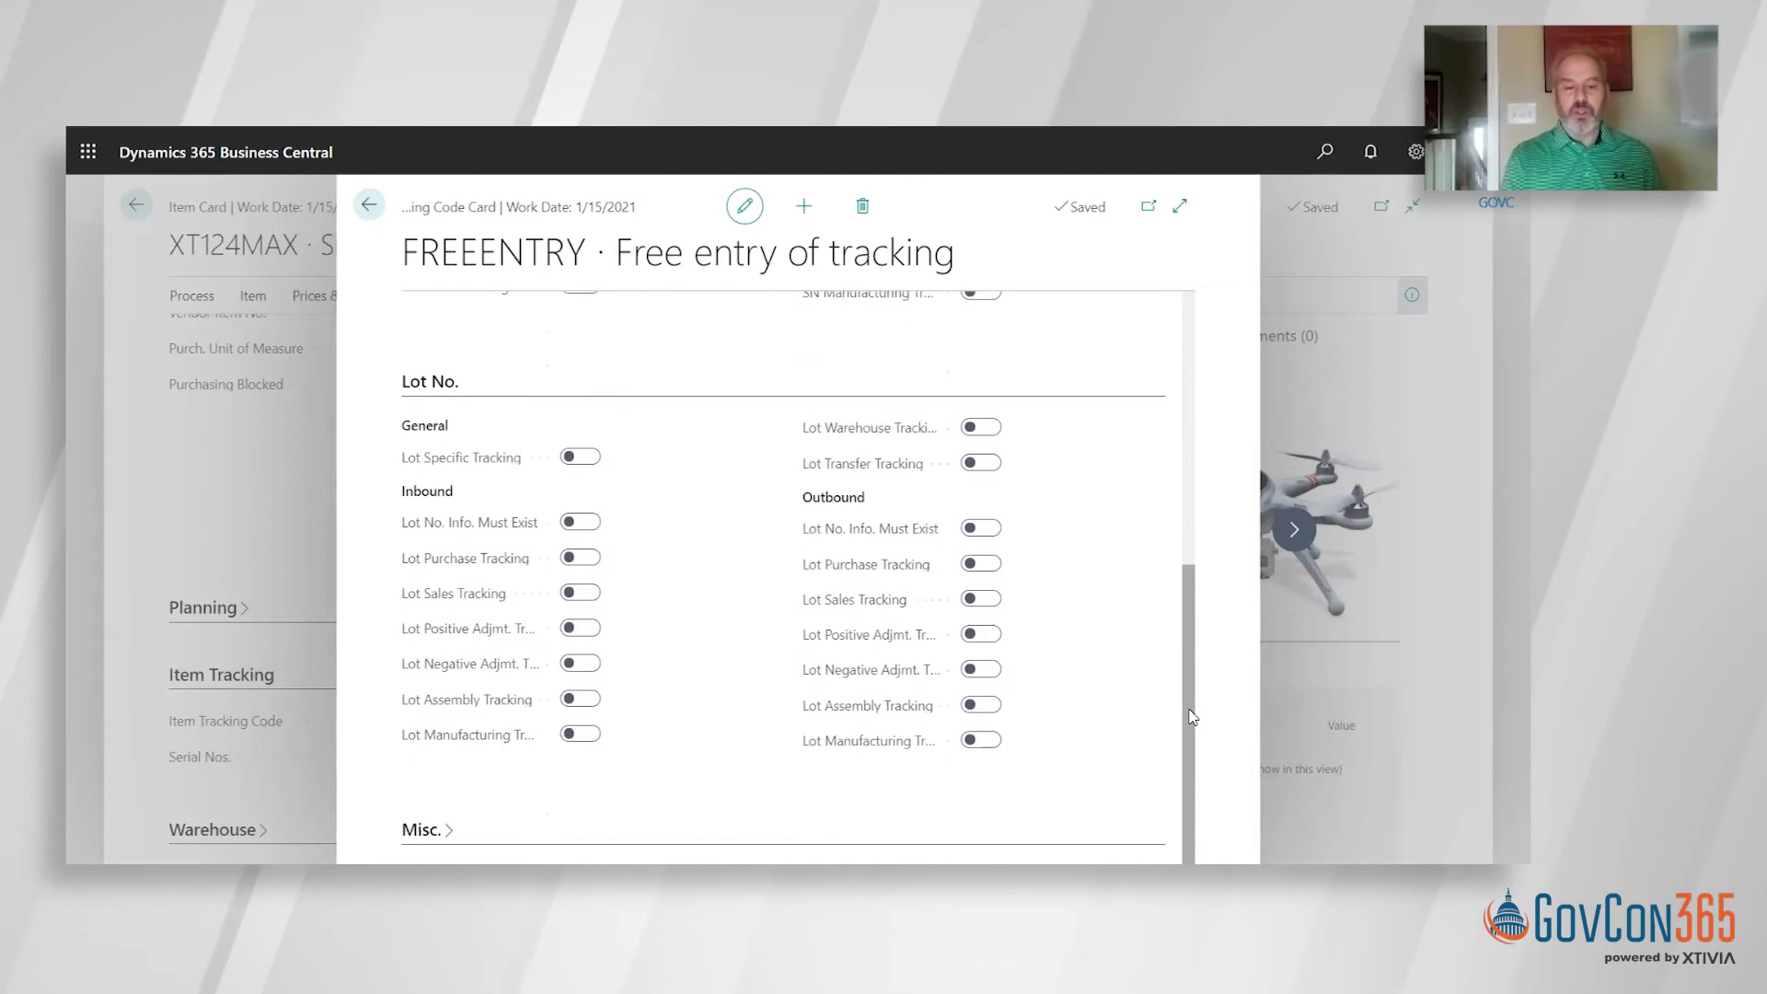
left_click(422, 833)
left_click_drag(1187, 607, 1185, 745)
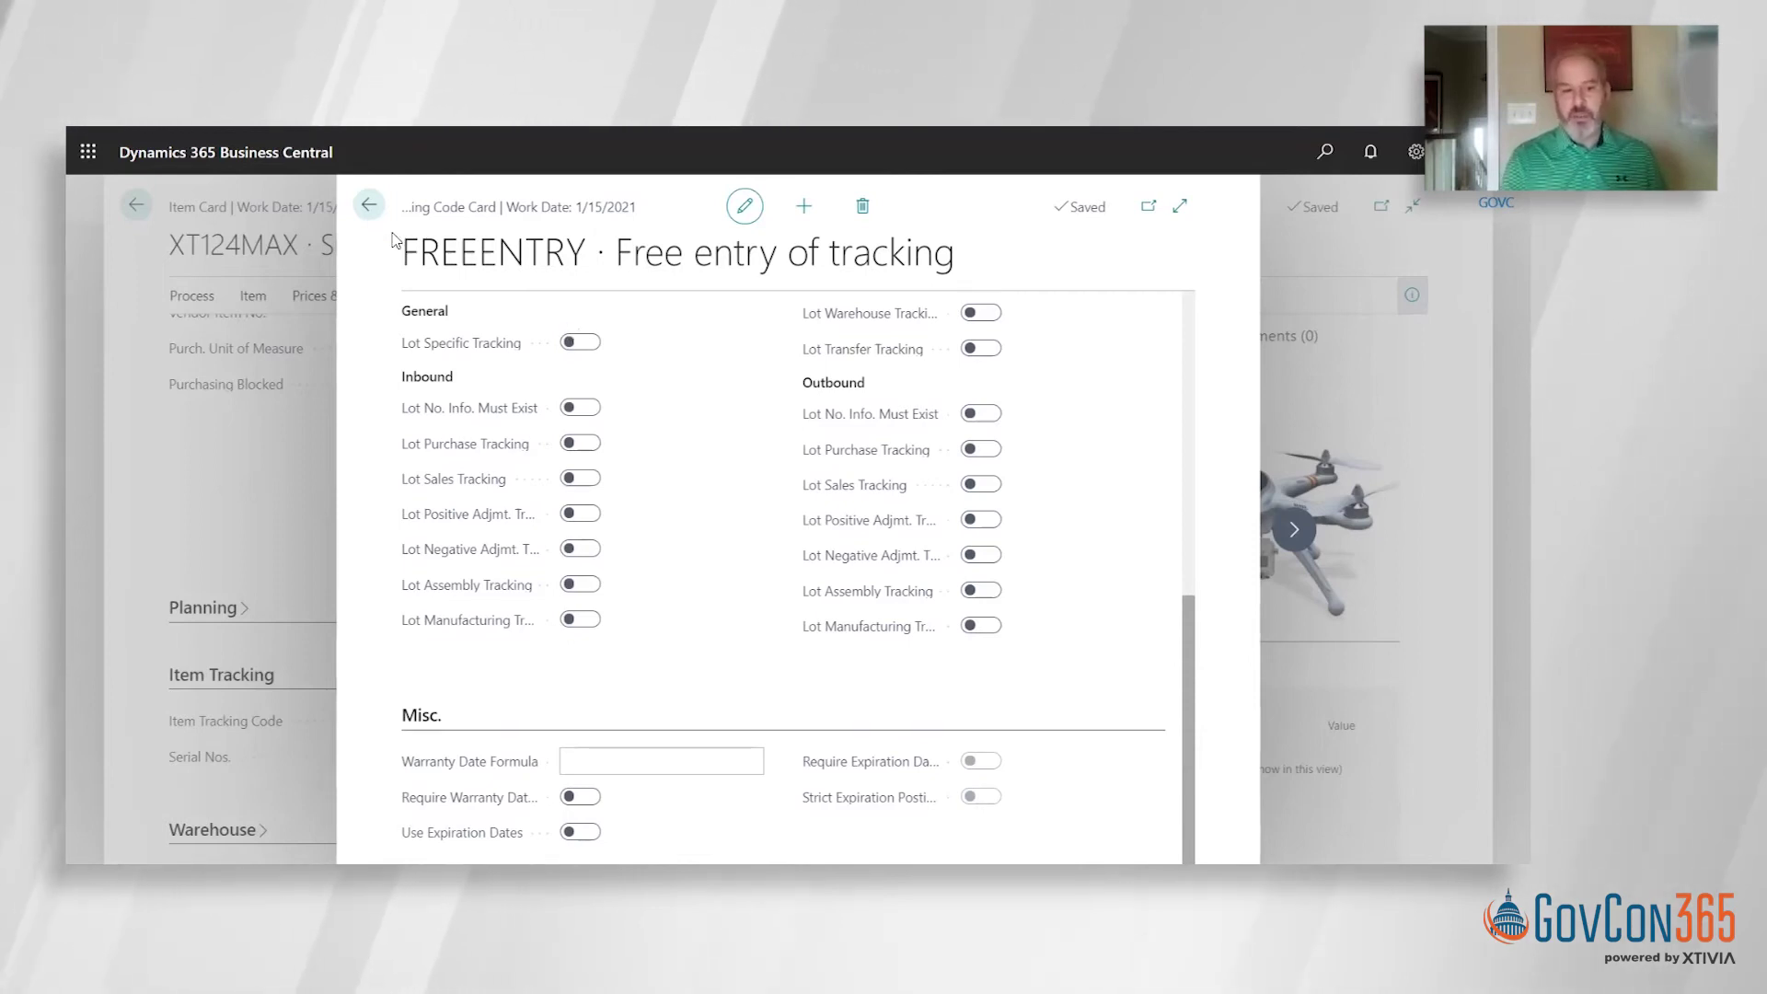
left_click(368, 205)
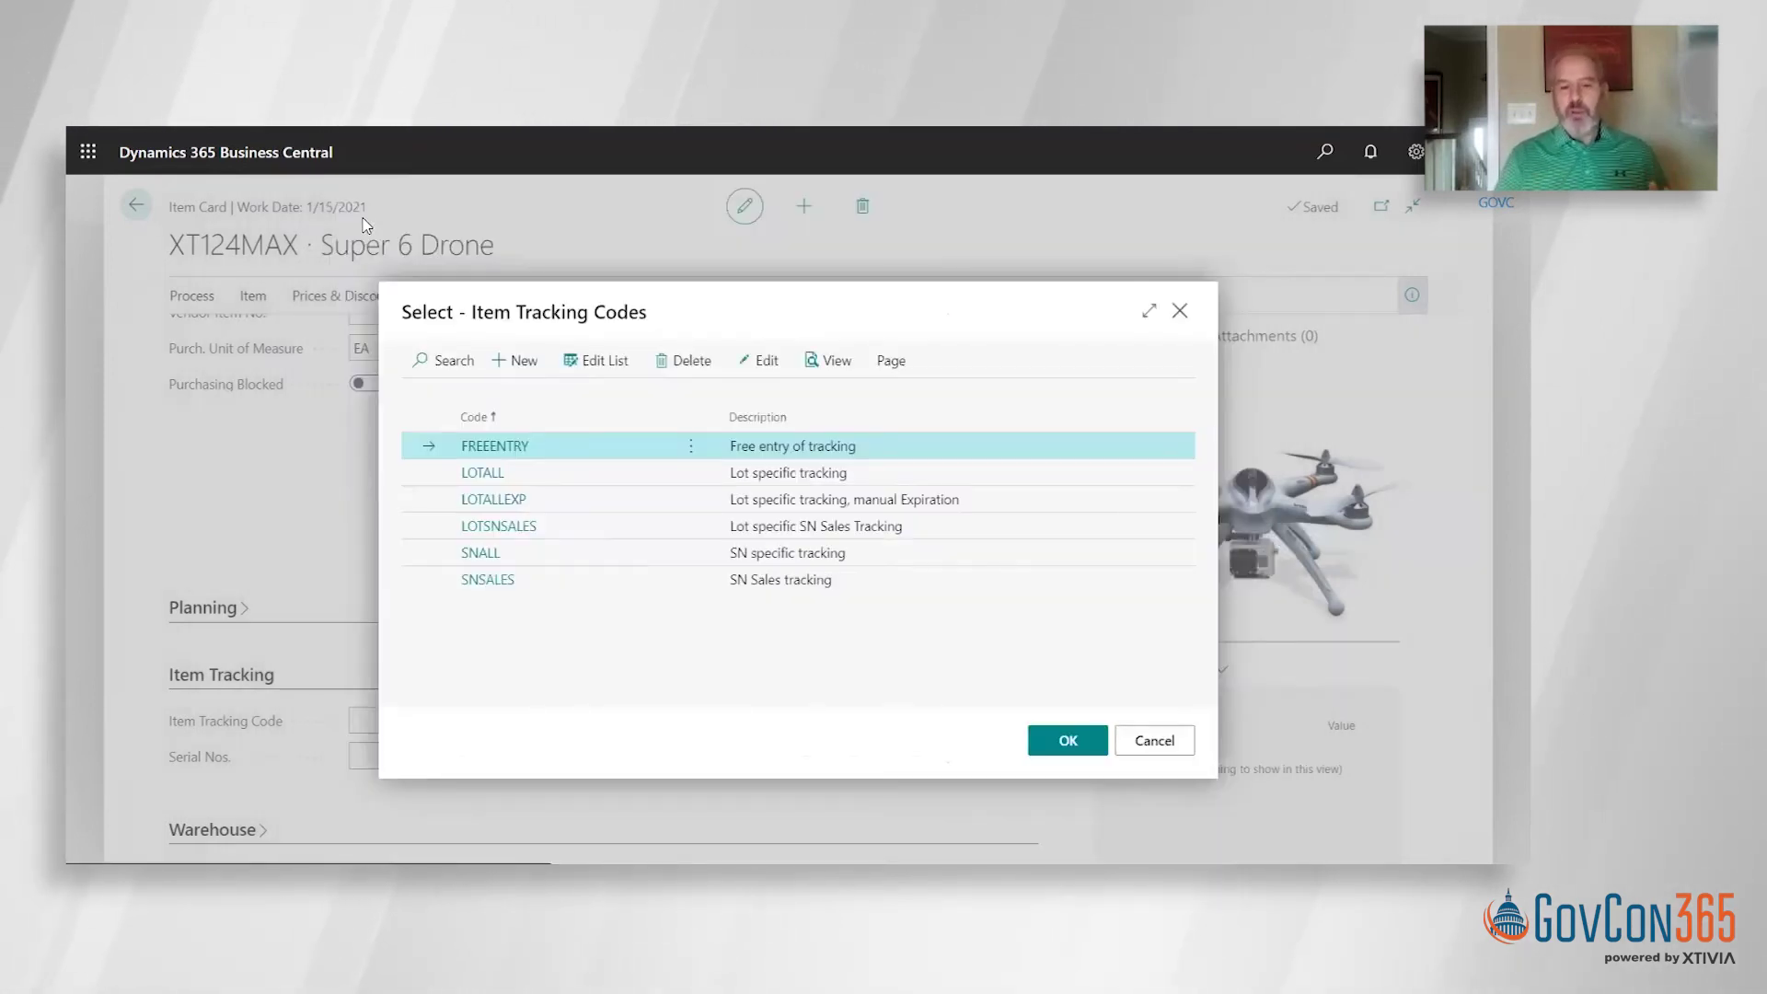
left_click(1152, 742)
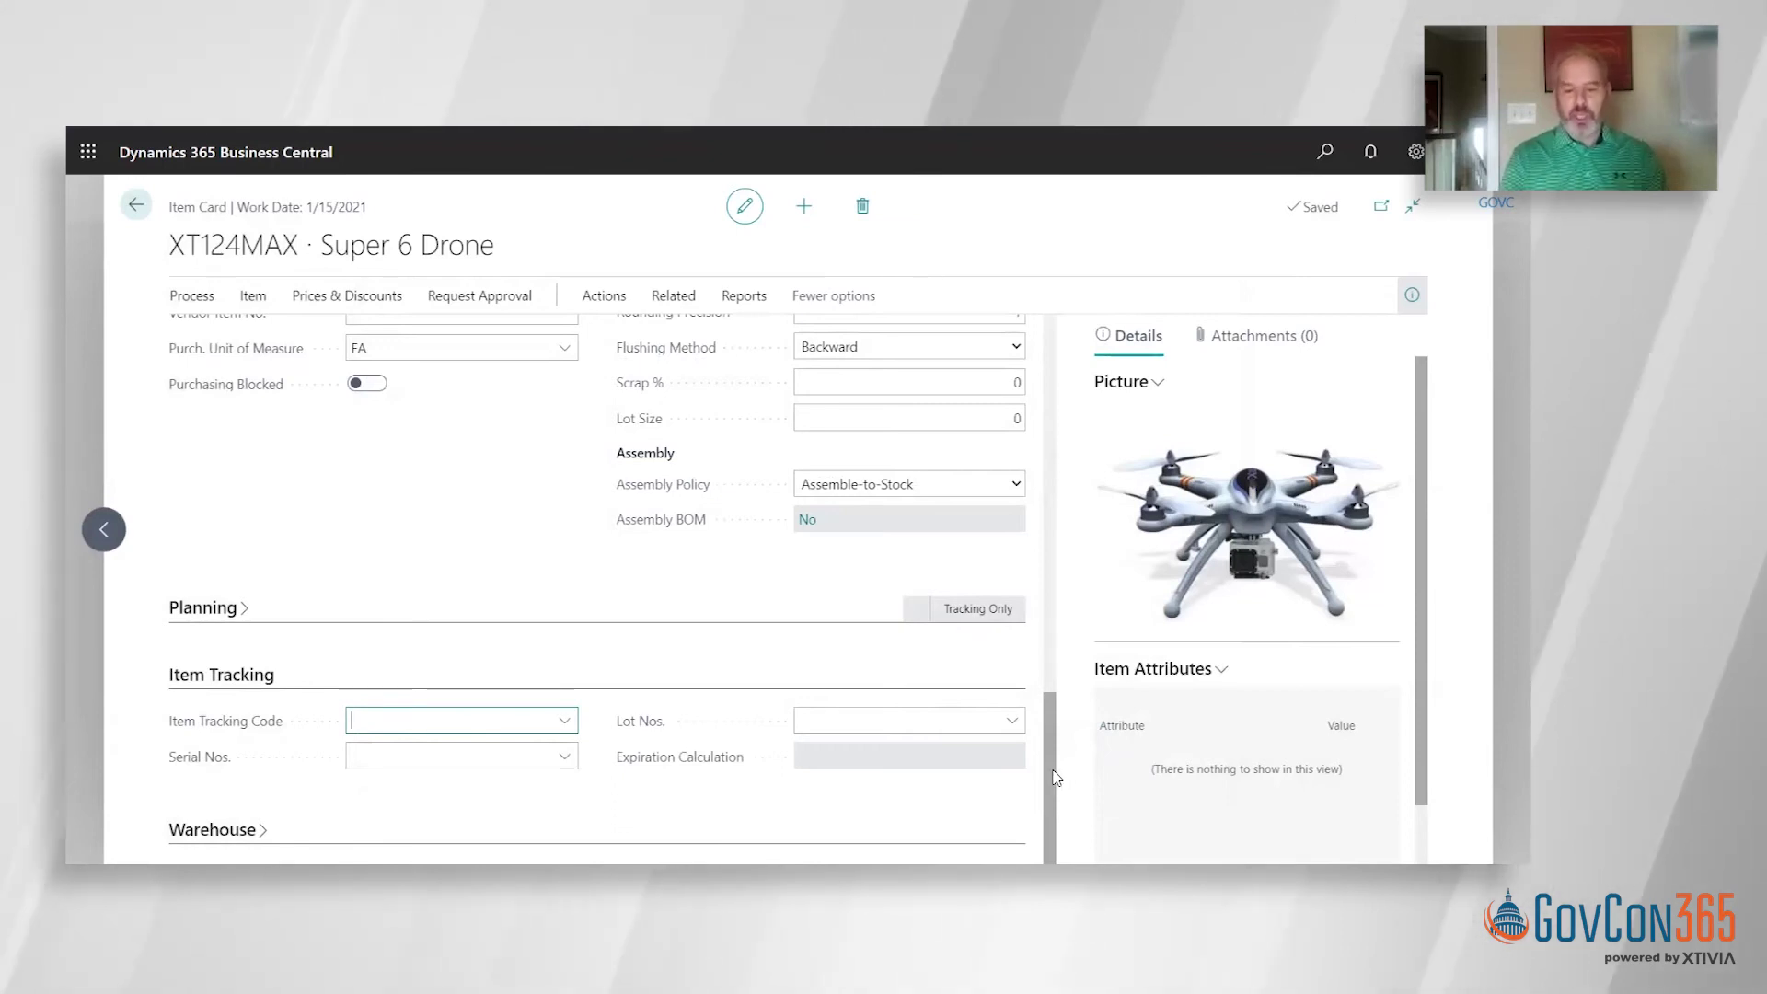
Open the Super 6 Drone's bill of materials structure and expand its components, including the SA1004 subassembly
scroll(1097, 470, "up", 10)
left_click_drag(1094, 464, 1057, 322)
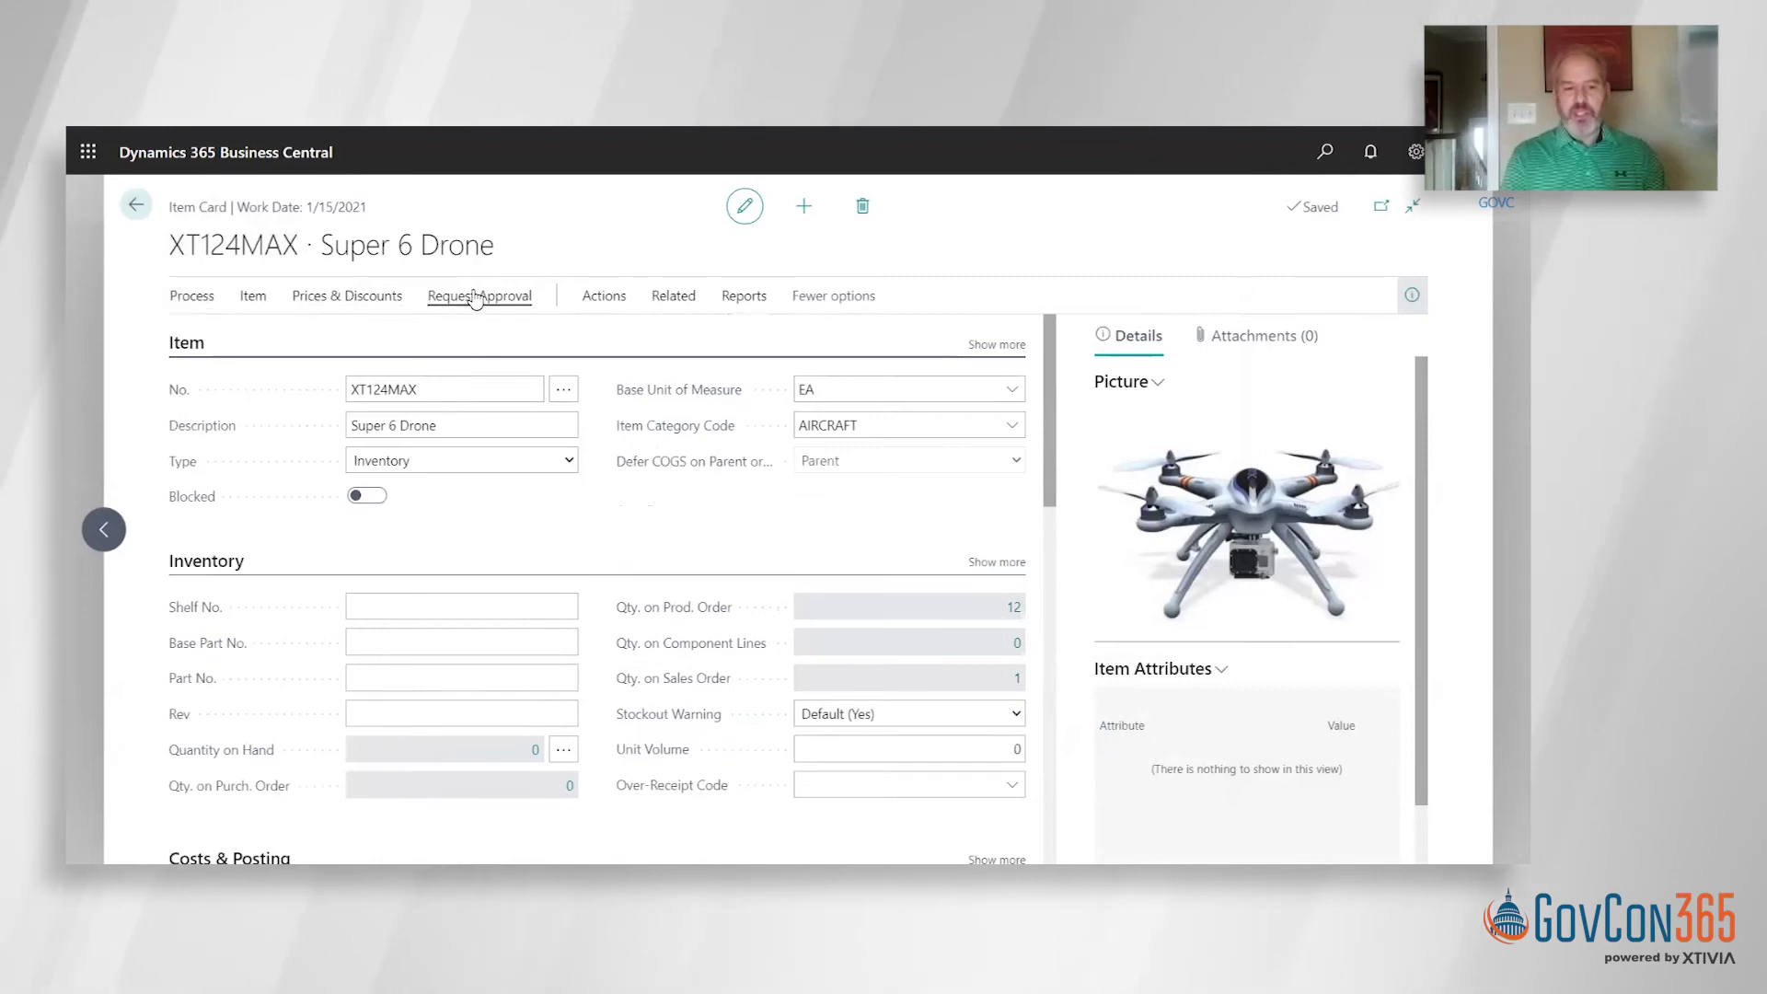
left_click(682, 296)
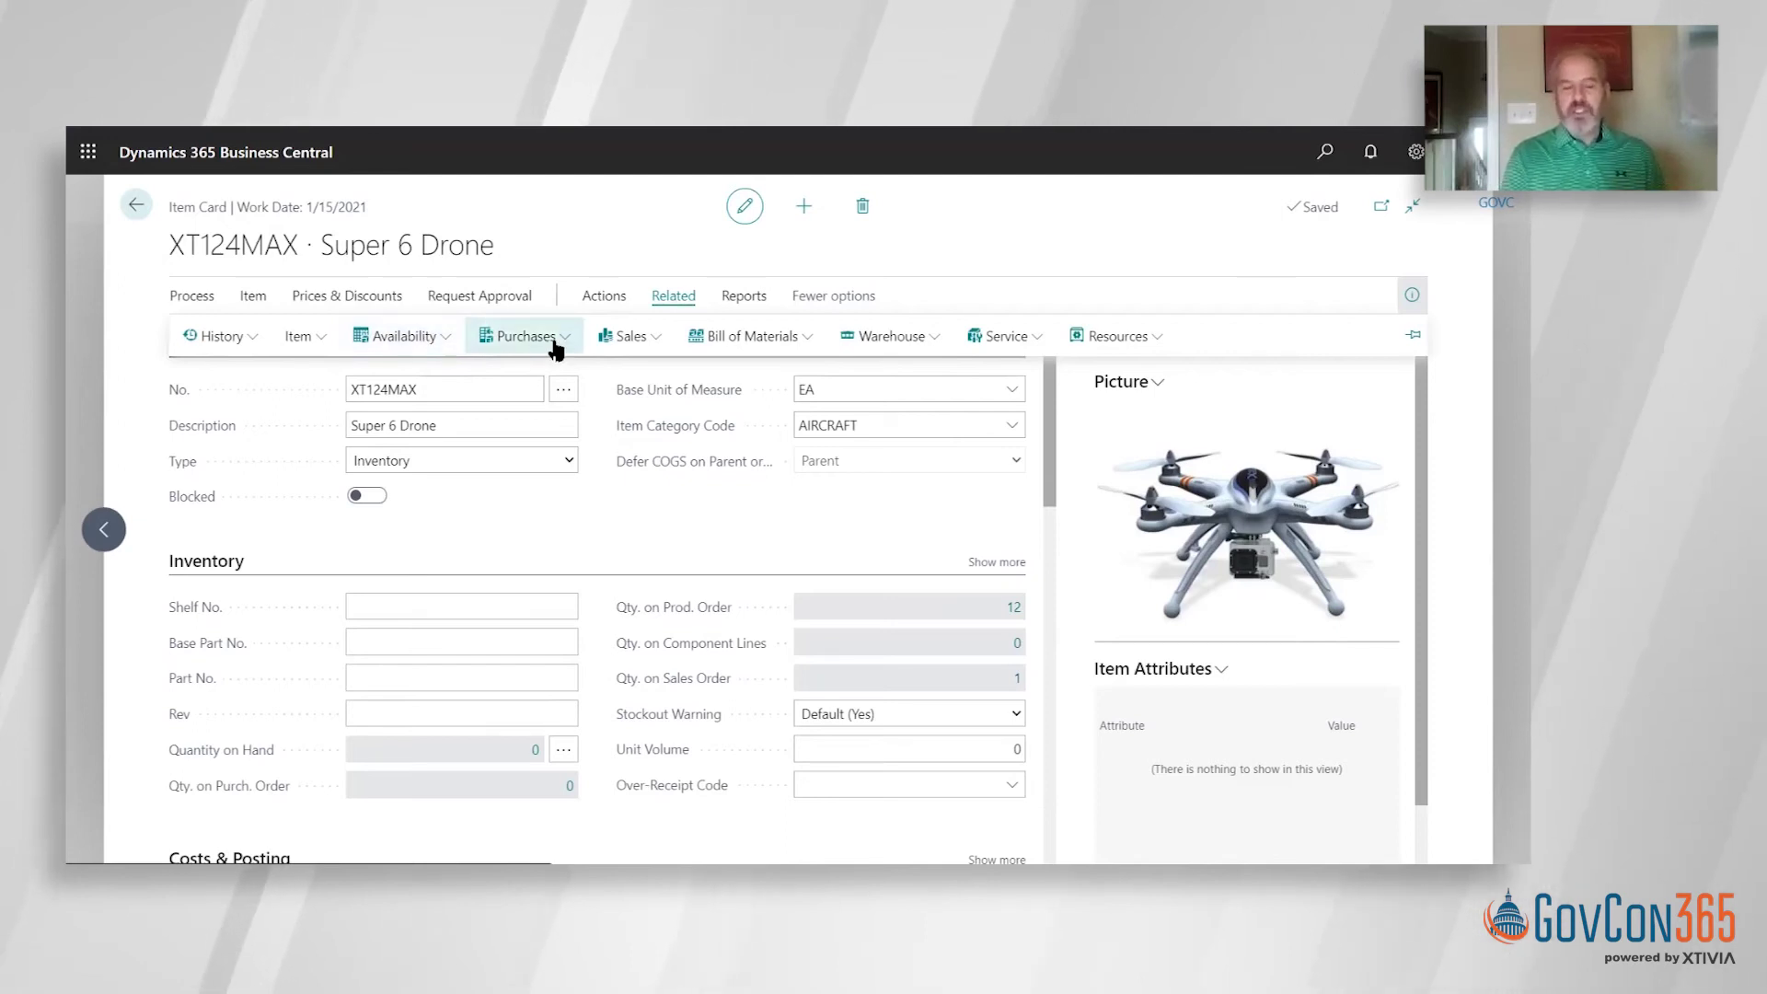
left_click(525, 336)
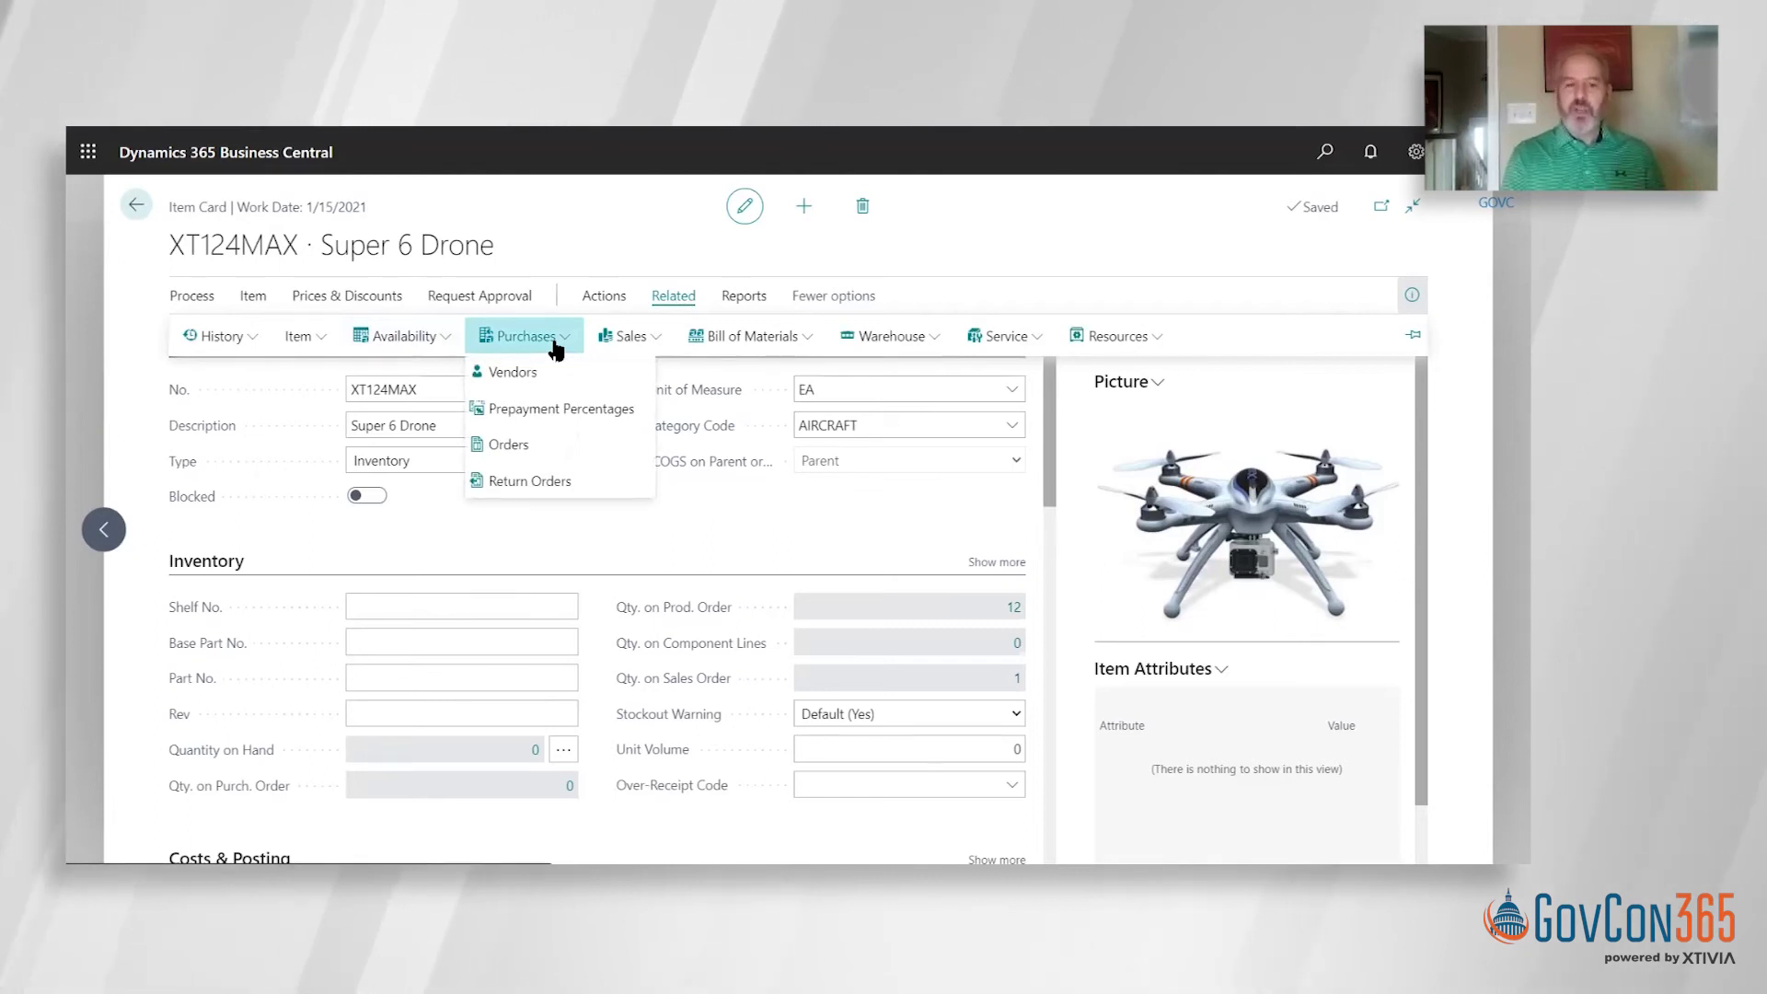
left_click(728, 341)
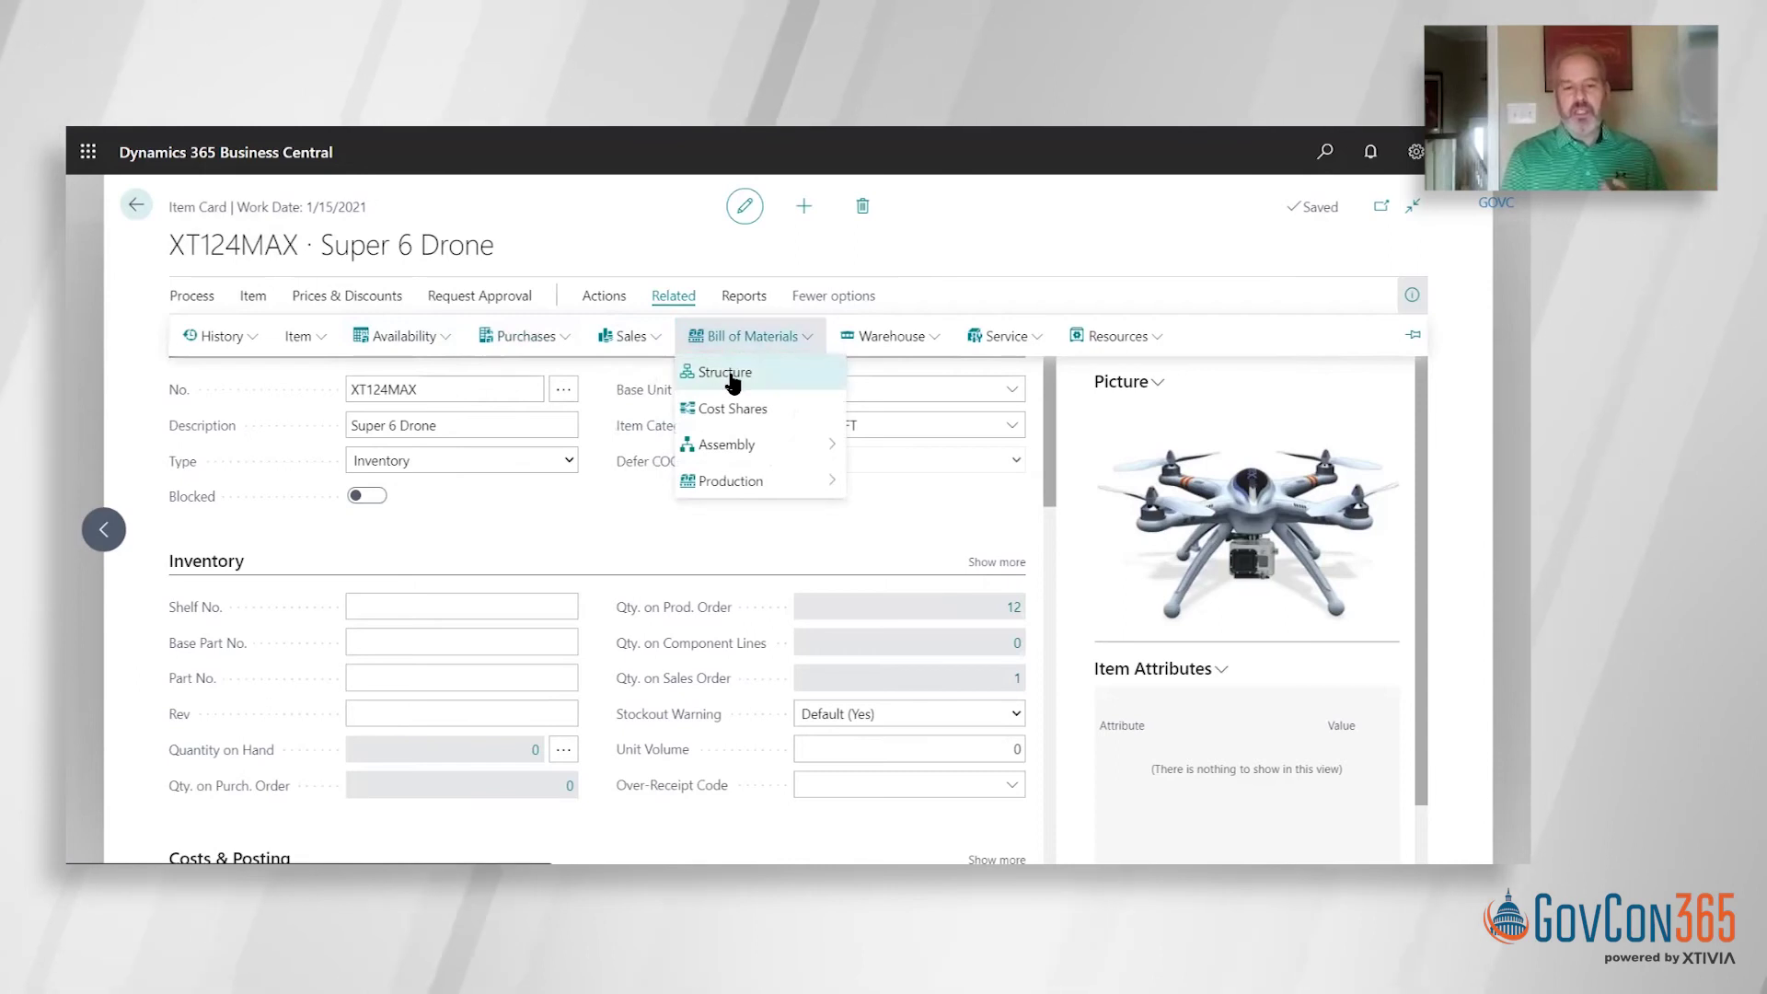
left_click(734, 381)
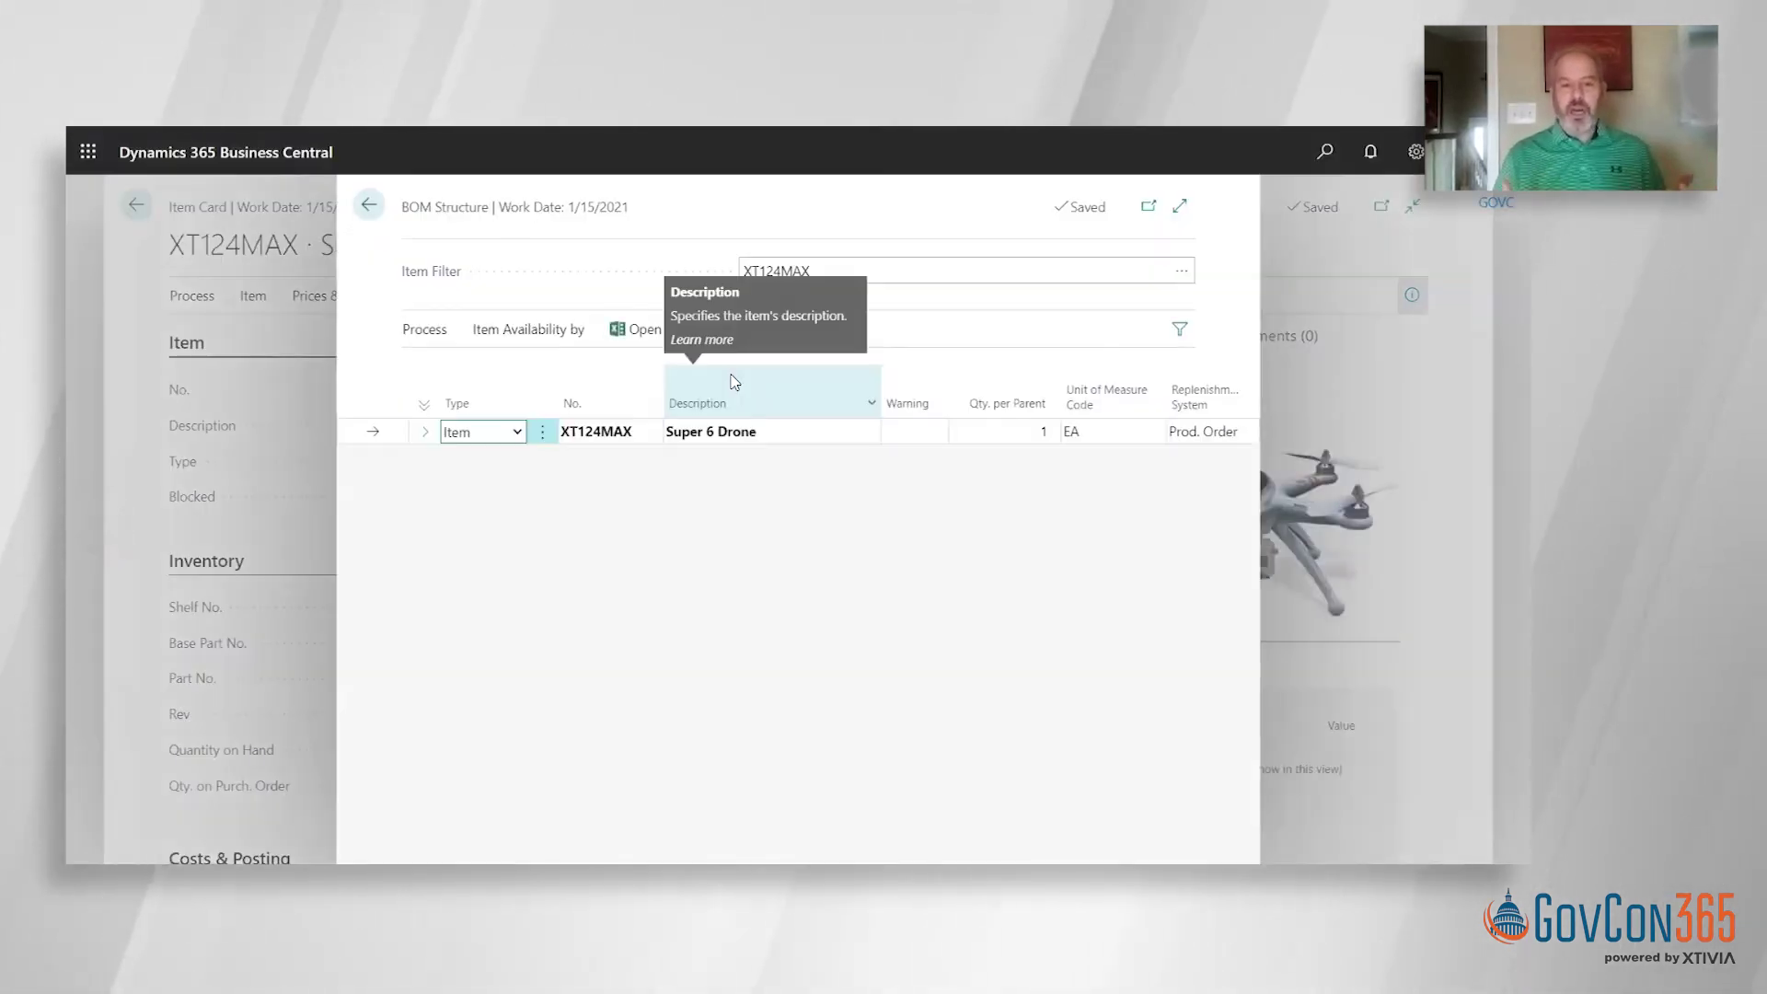
left_click(425, 433)
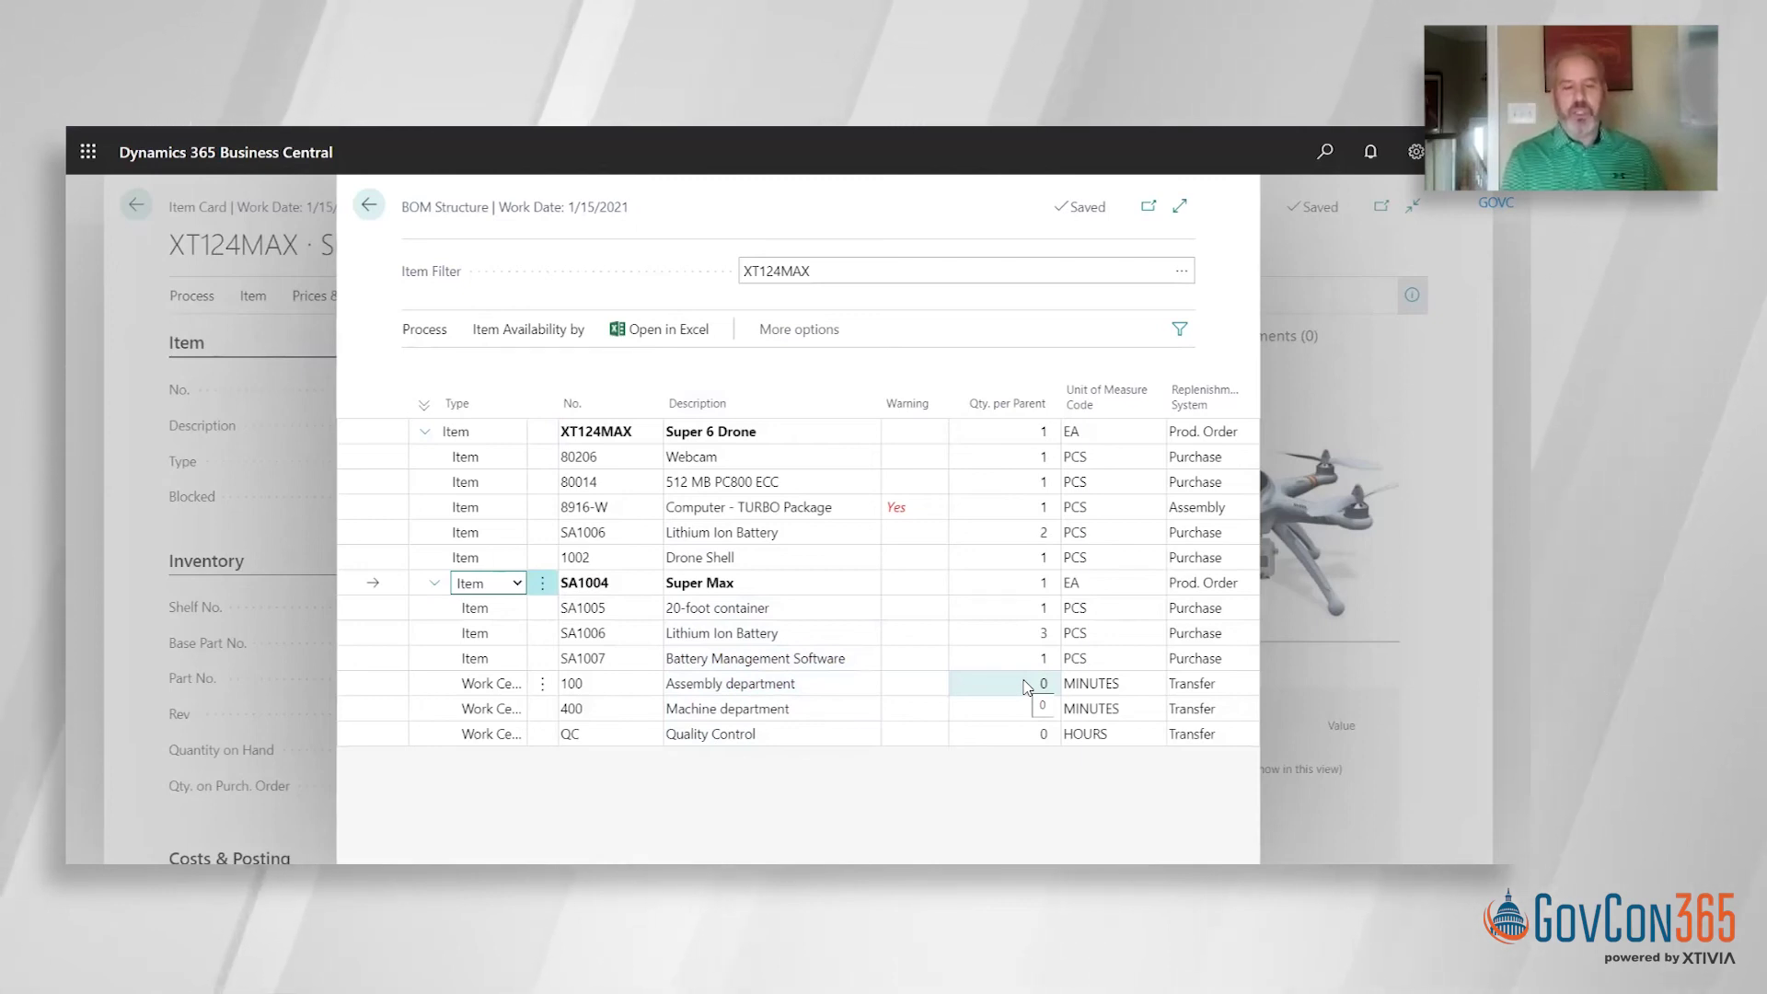
Return to the Super 6 Drone's item card and open its production BOM XT6798BC from the full list of production BOMs
left_click(368, 206)
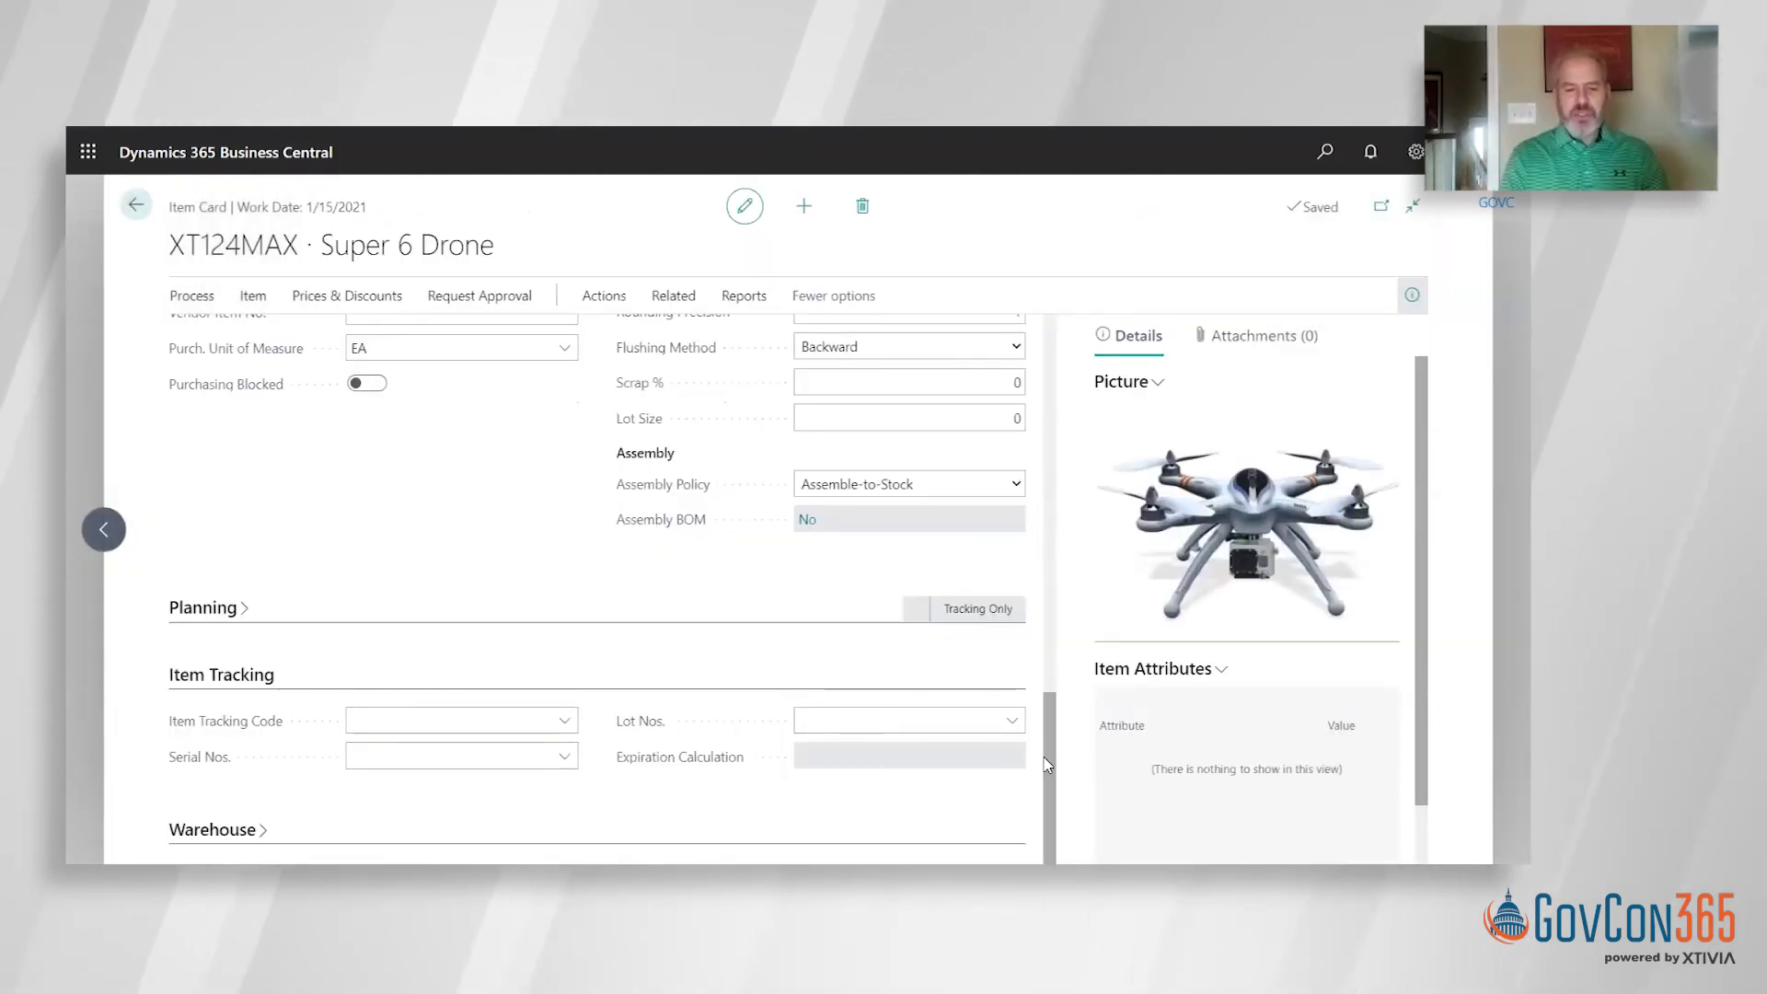
scroll(1047, 676, "up", 3)
left_click(1011, 545)
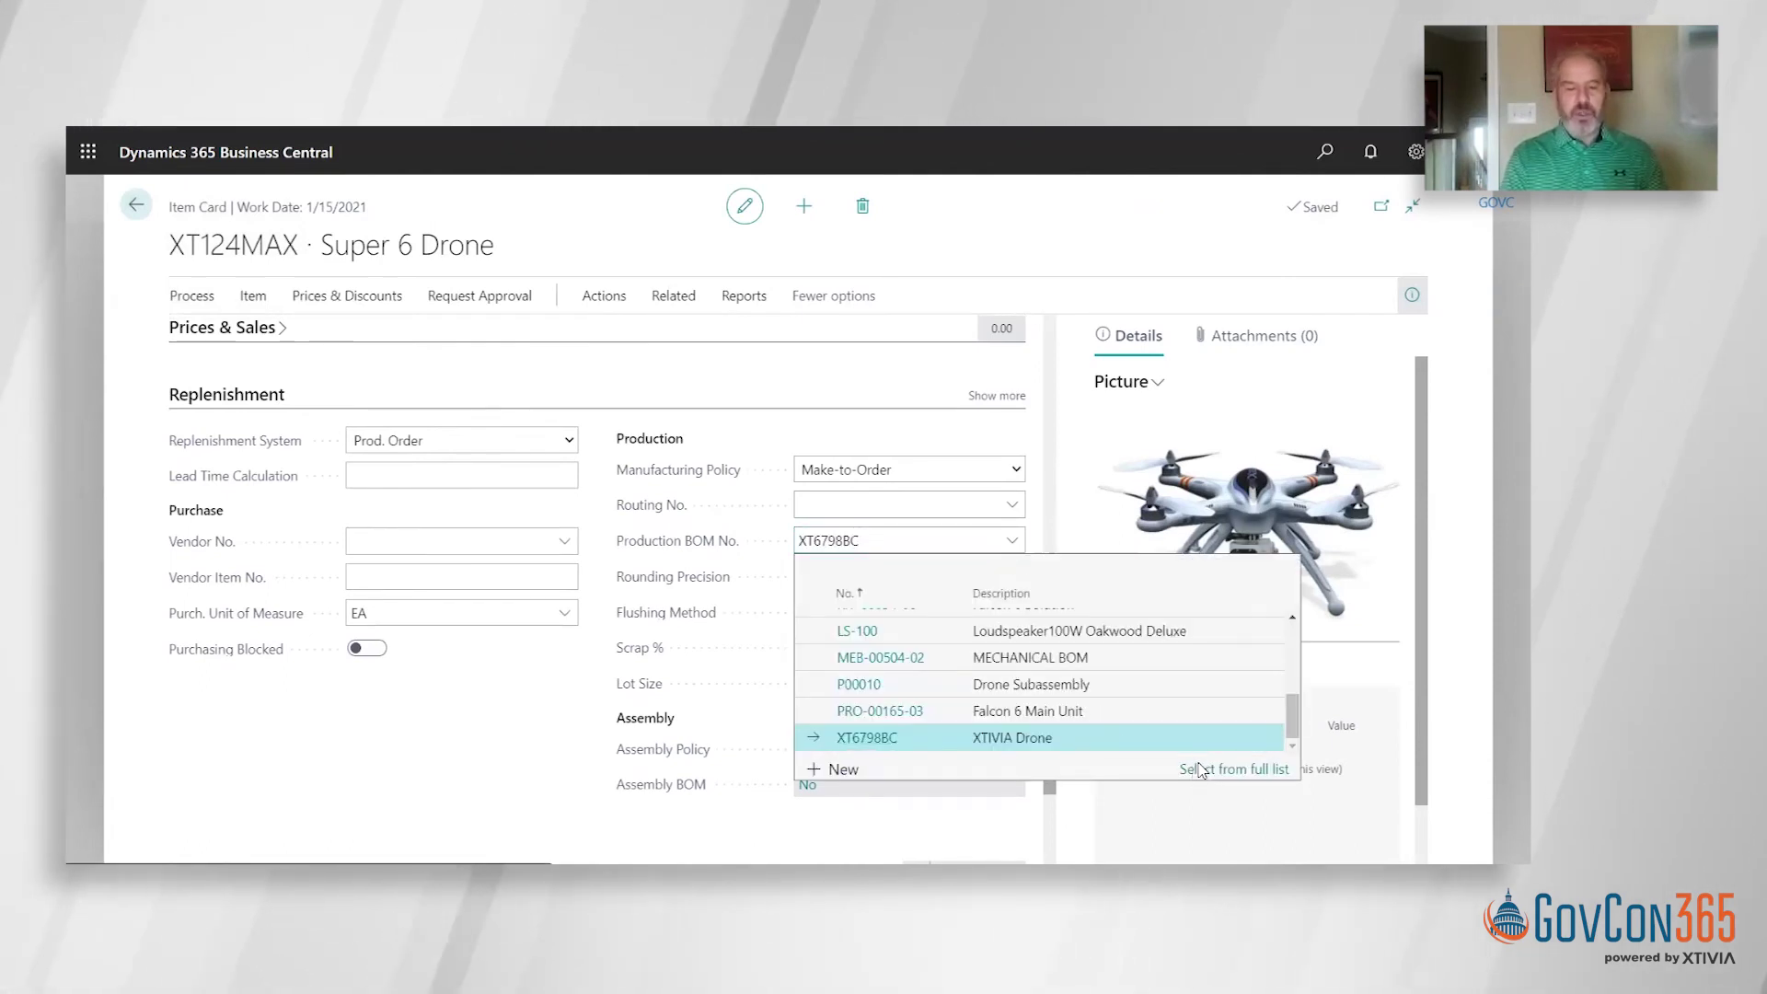
left_click(1201, 770)
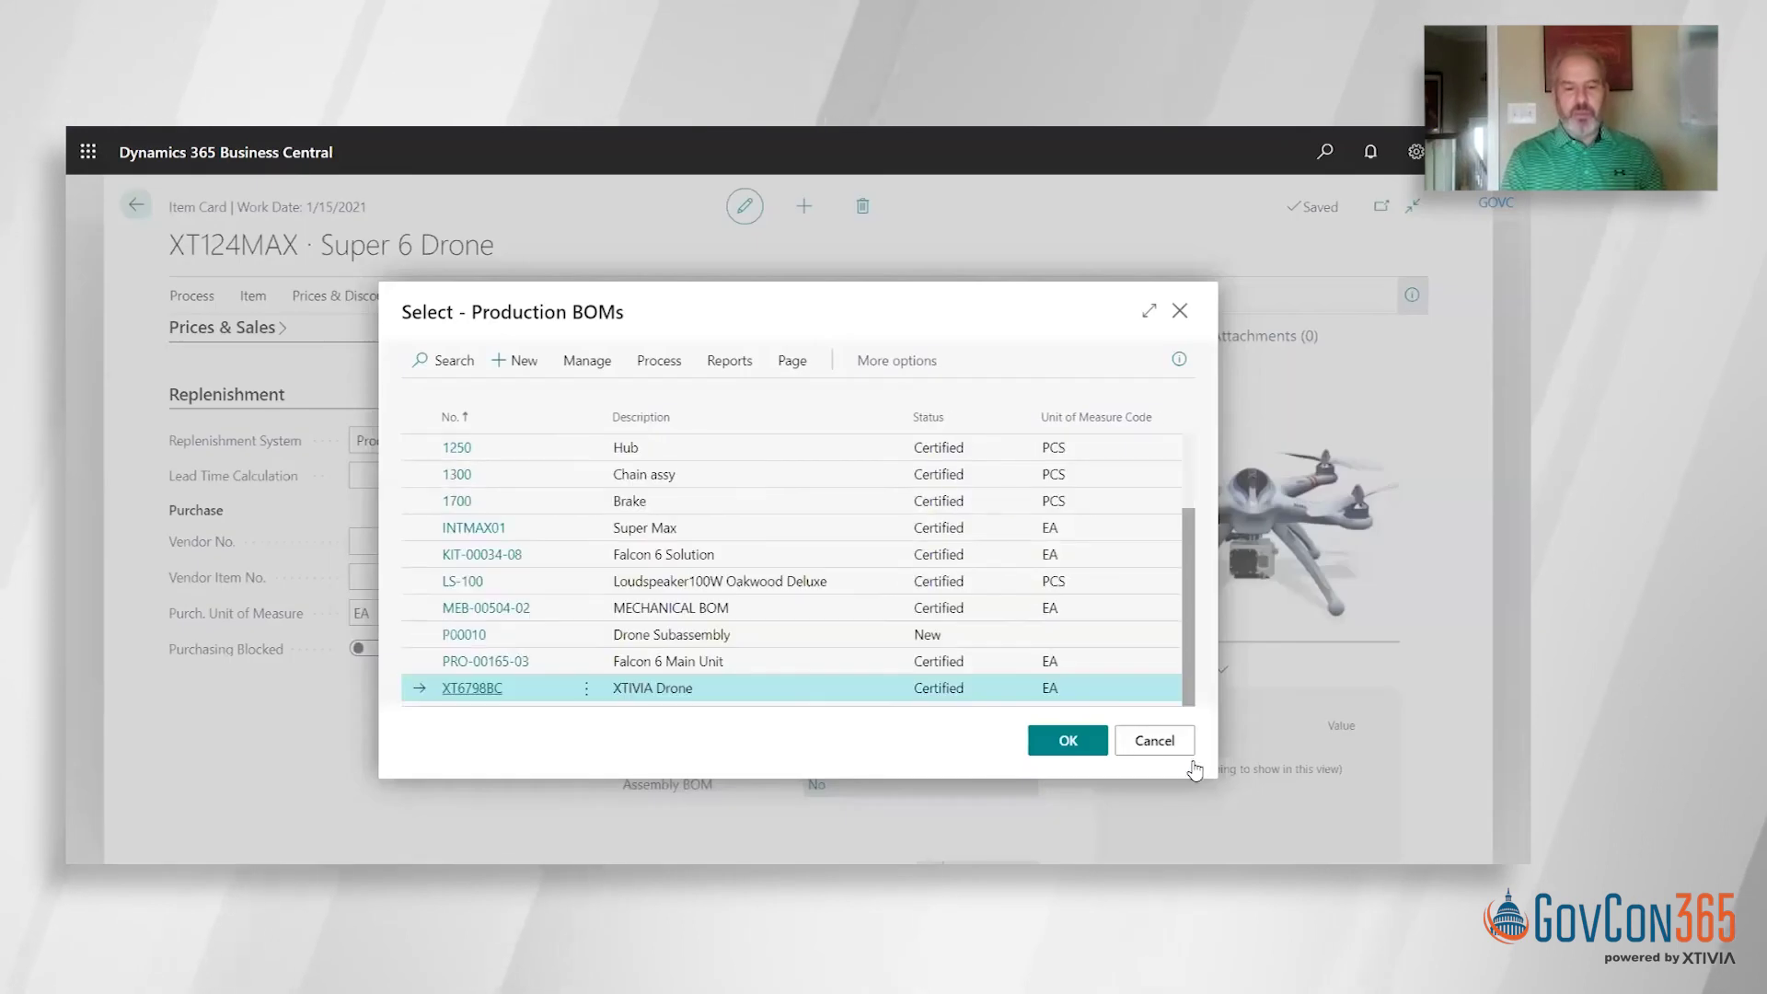
left_click(594, 367)
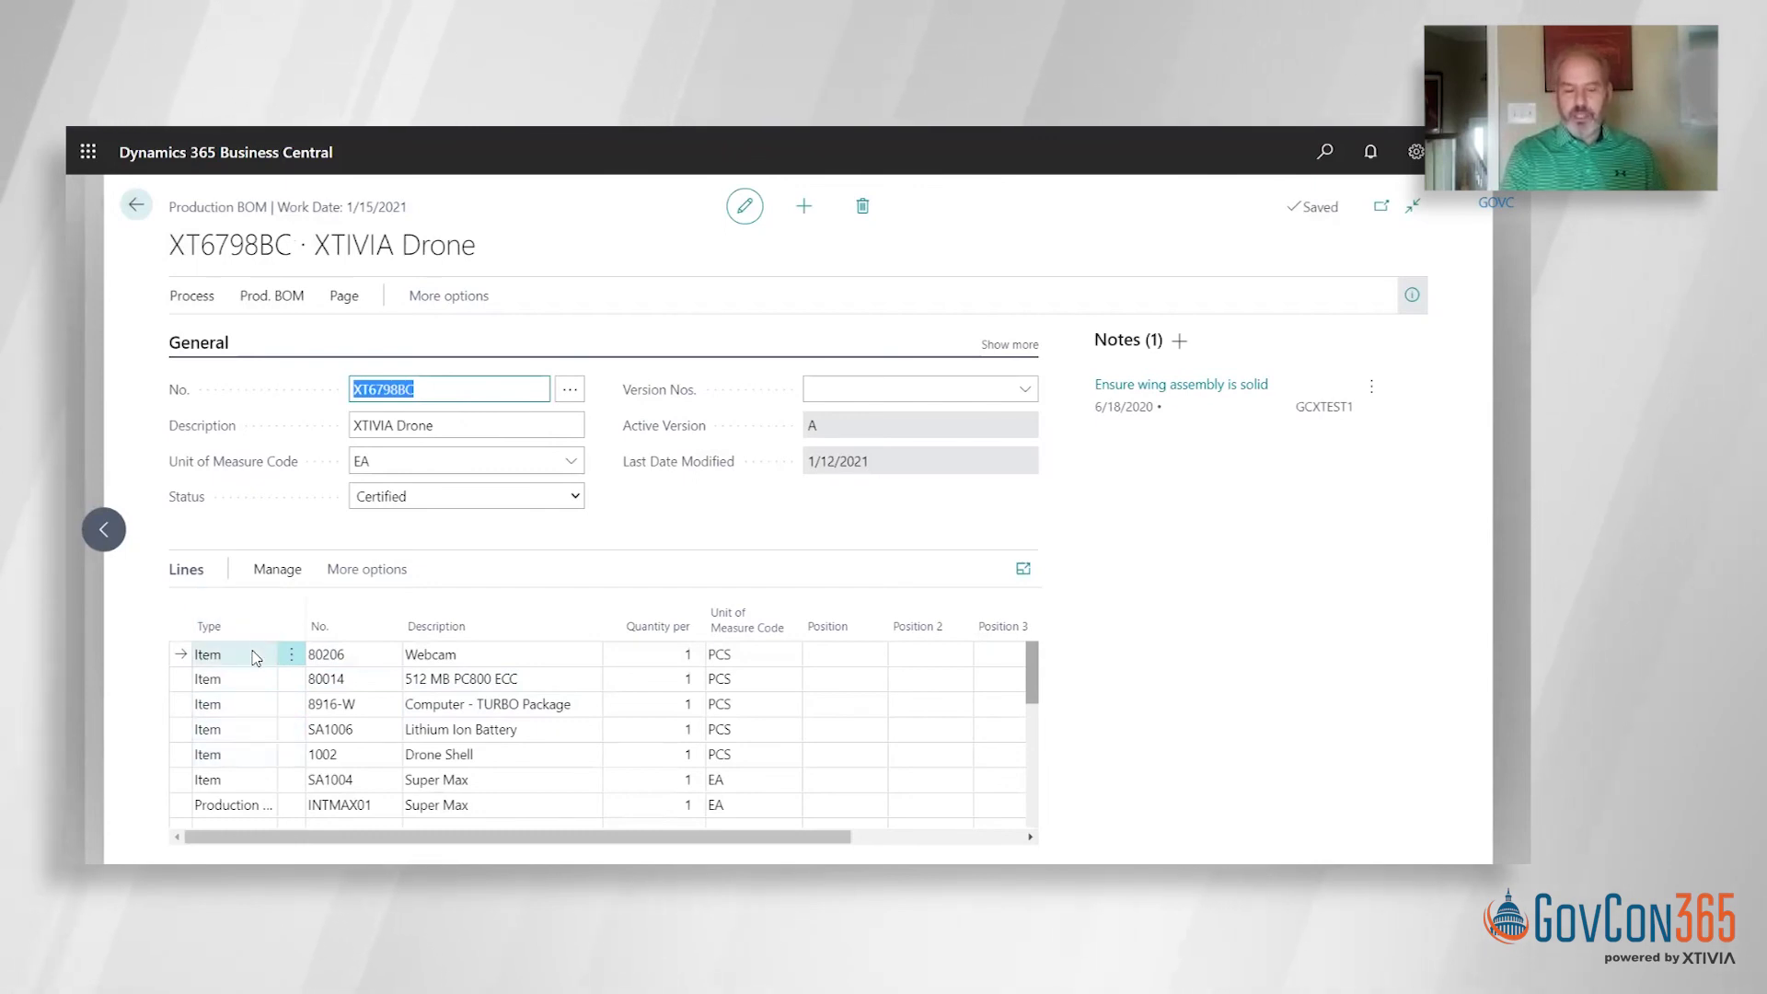
Examine the XTIVIA Drone BOM's INTMAX01 production BOM line, the available Status options and the description of the Version Nos. field
left_click(262, 808)
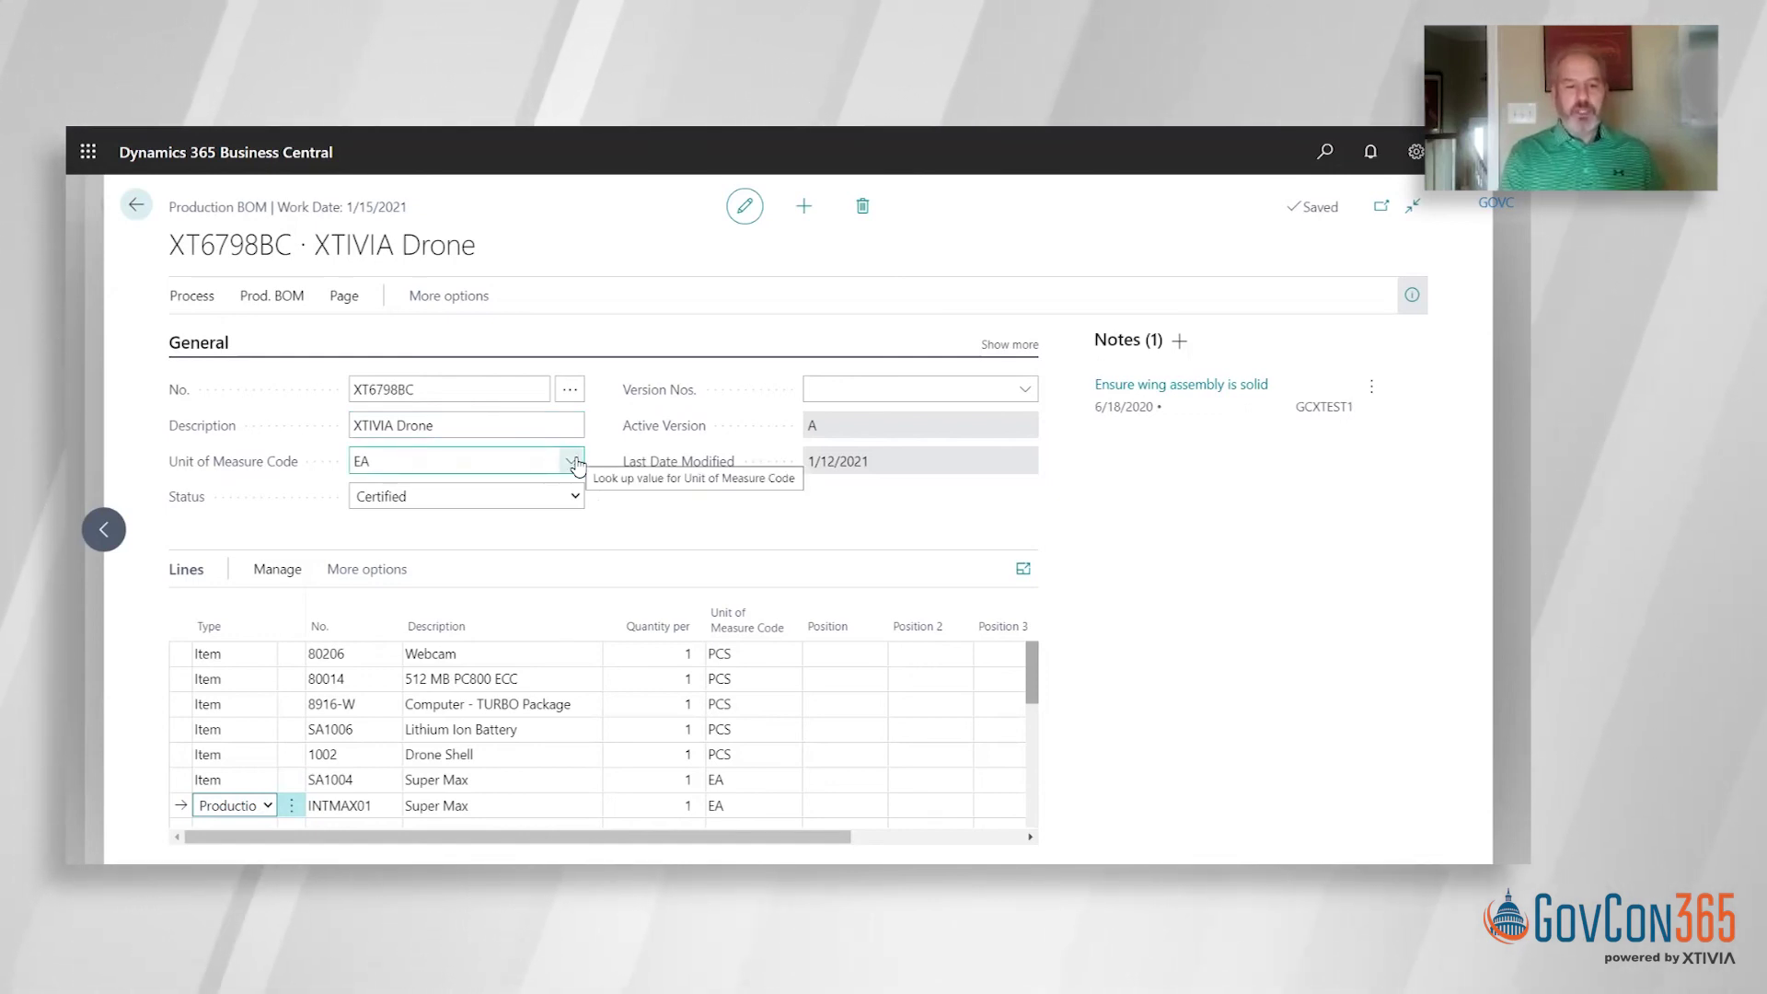
left_click(575, 496)
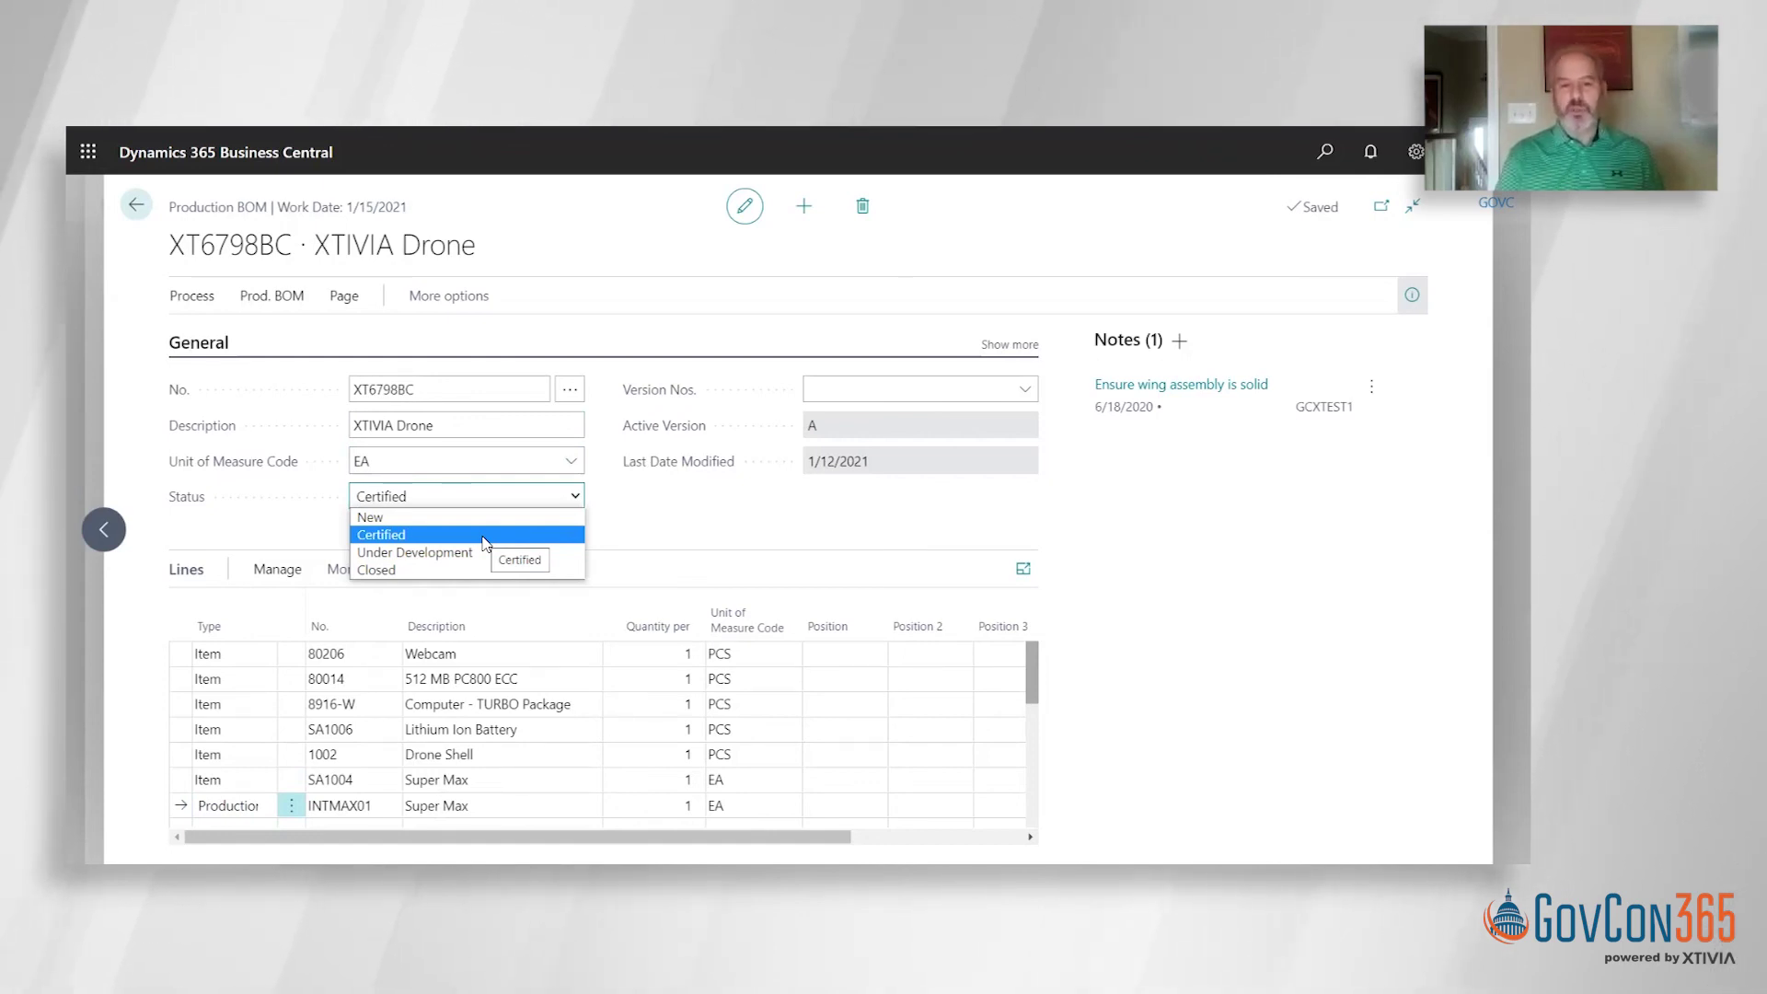
mouse_move(690, 394)
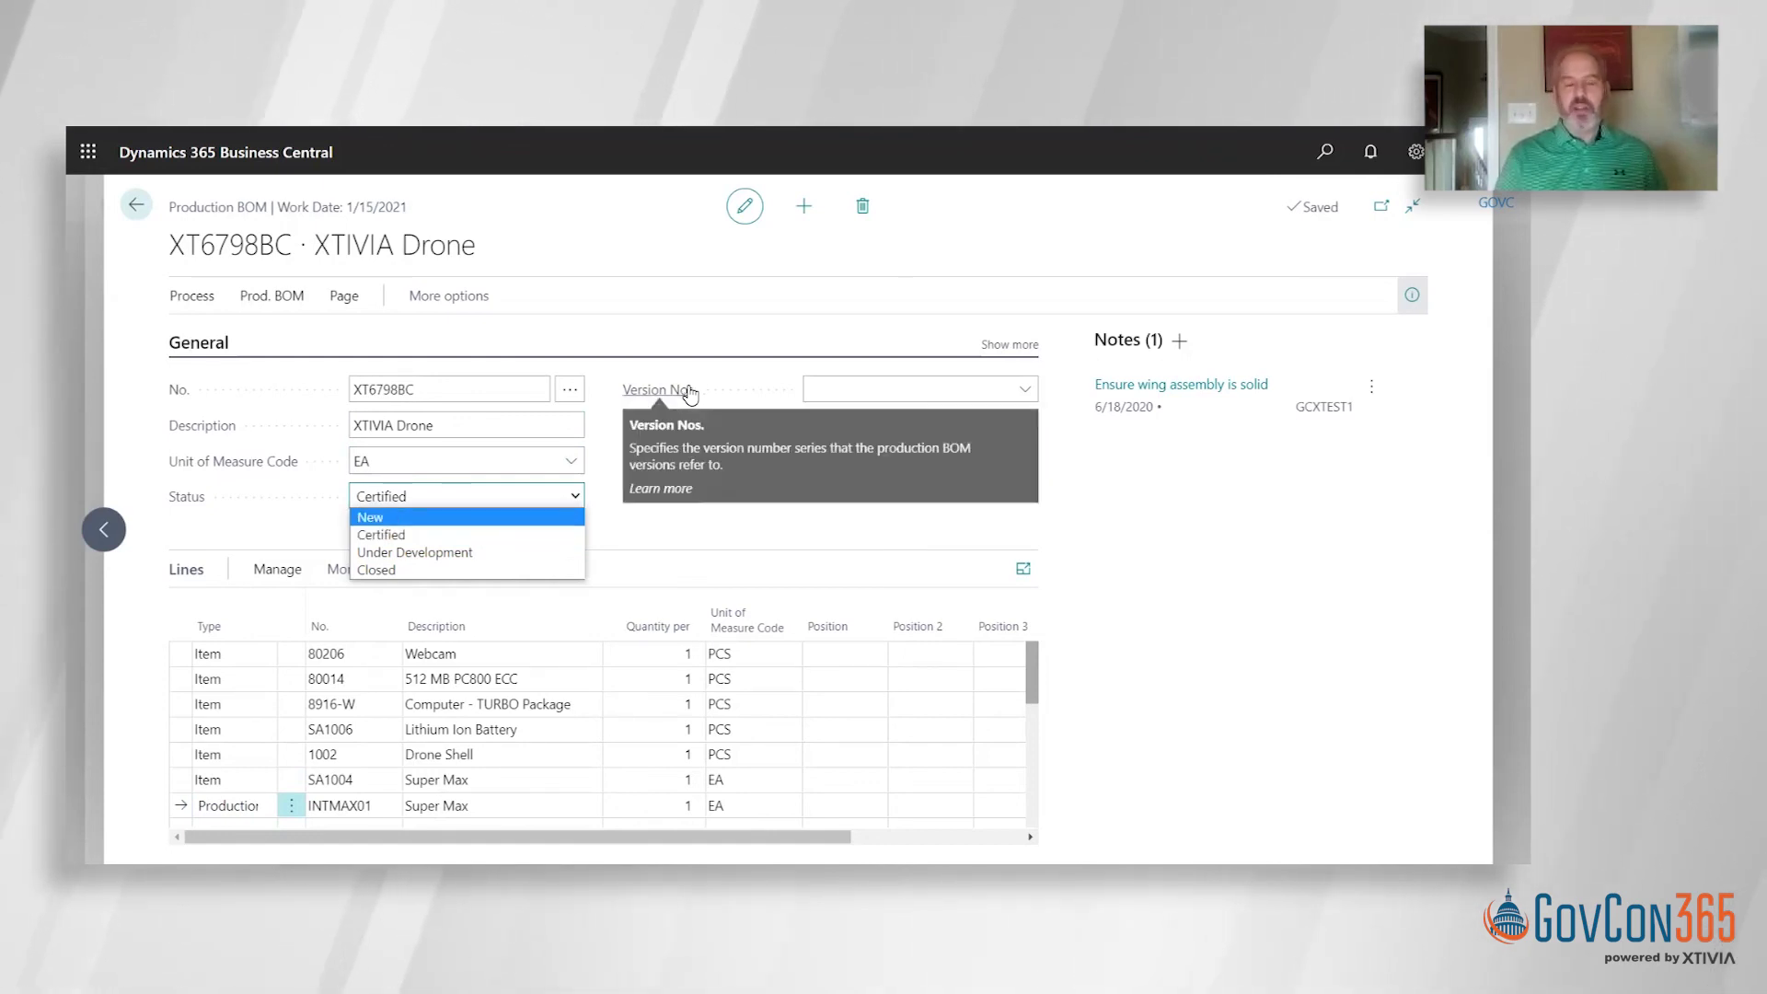